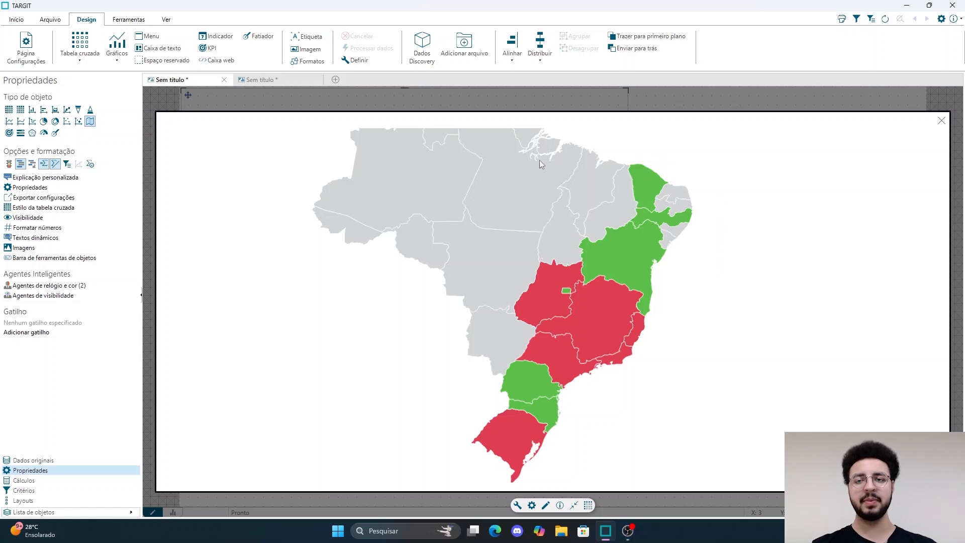
Step: Switch to the blank second untitled document, collapse the Cliente dimensions and insert a map chart
{"action": "left_click", "coordinate": [273, 85]}
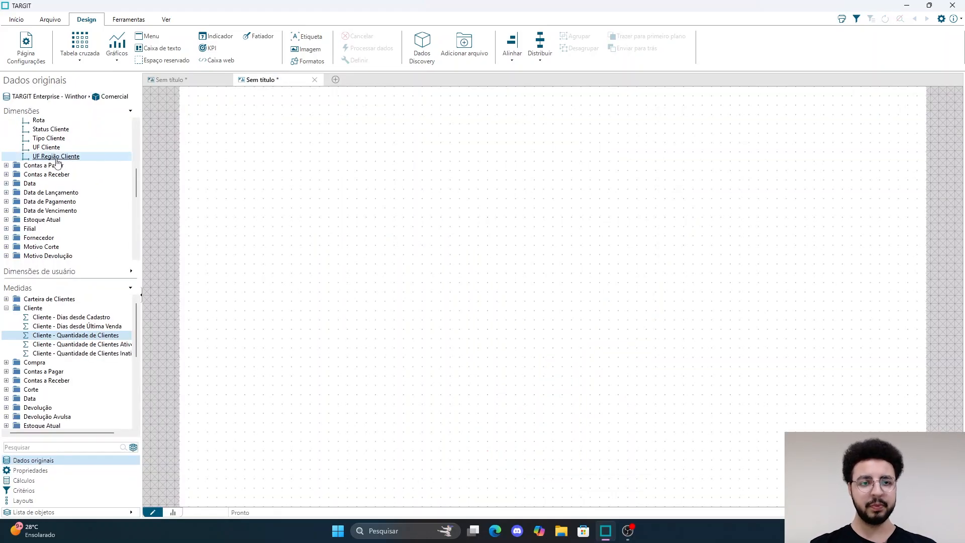
{"action": "scroll", "coordinate": [58, 161], "scroll_direction": "up", "scroll_amount": 4}
{"action": "left_click_drag", "start_coordinate": [136, 159], "coordinate": [135, 133]}
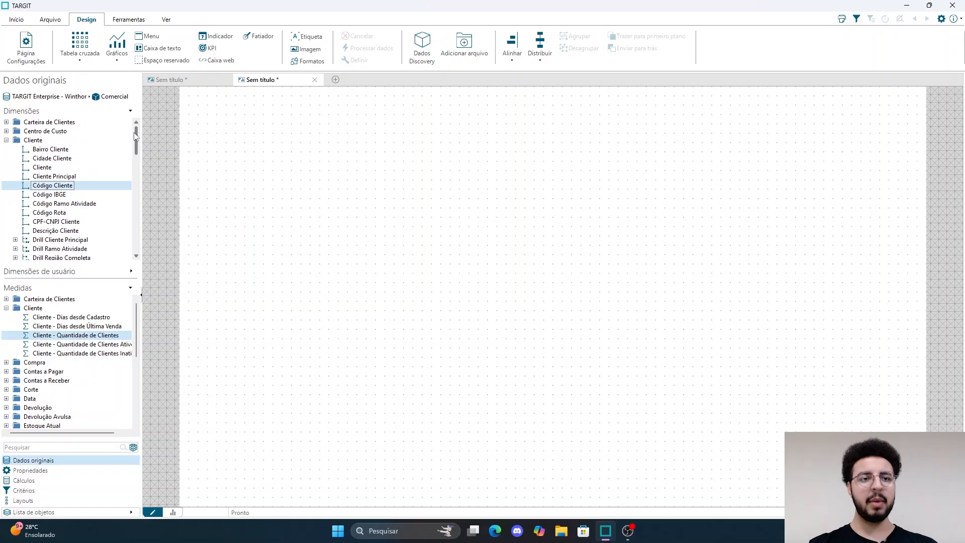
{"action": "double_click", "coordinate": [24, 143]}
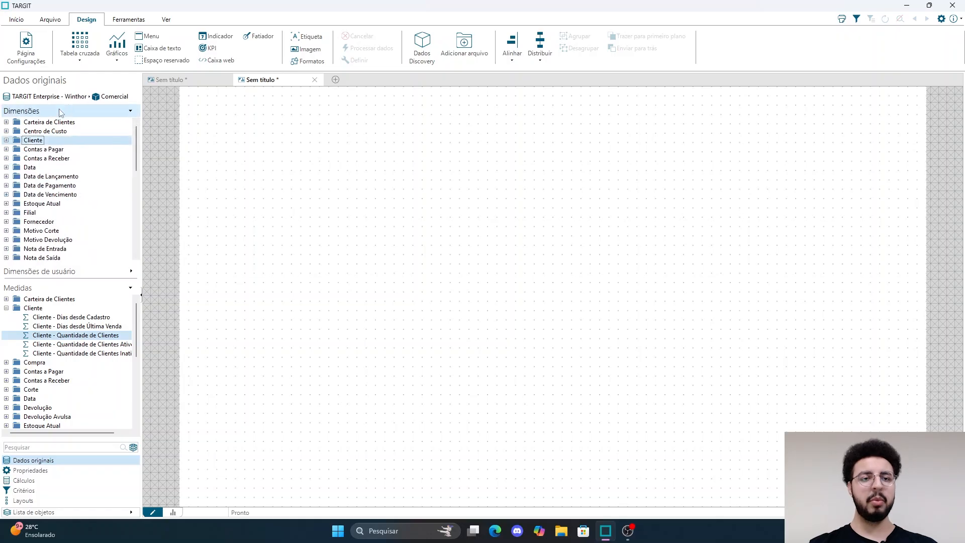
{"action": "left_click", "coordinate": [116, 59]}
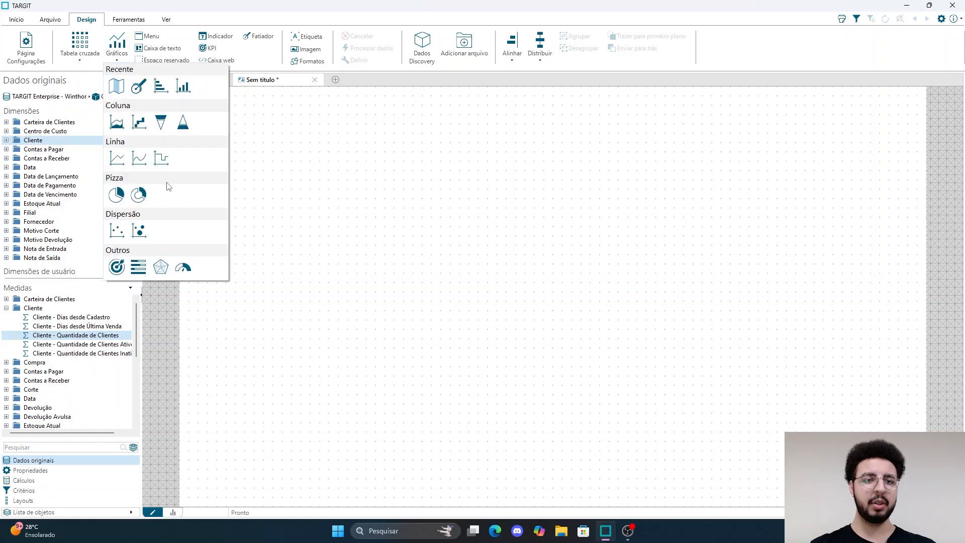
{"action": "left_click", "coordinate": [116, 86]}
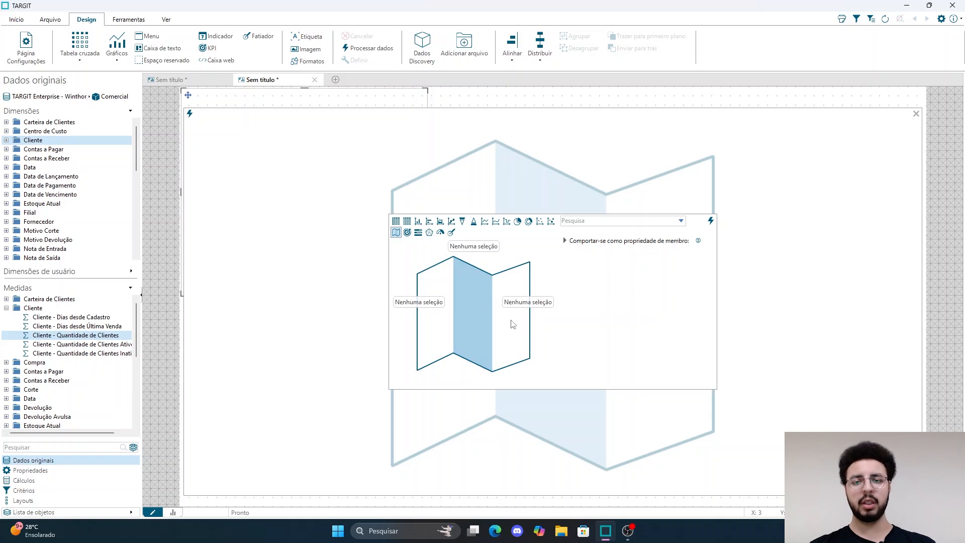
Step: Assign the UF Cliente dimension from the Cliente group to the new map chart
{"action": "double_click", "coordinate": [33, 141]}
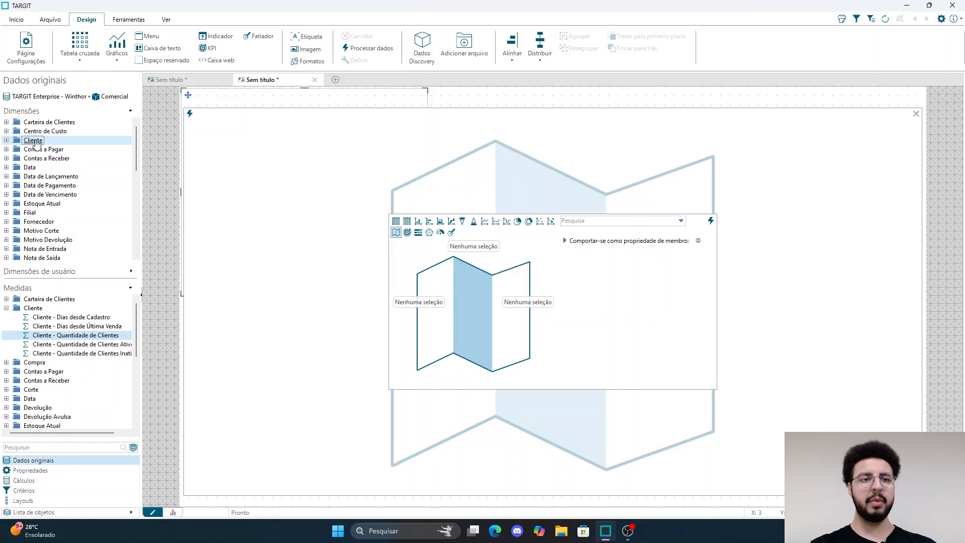
{"action": "scroll", "coordinate": [51, 162], "scroll_direction": "down", "scroll_amount": 5}
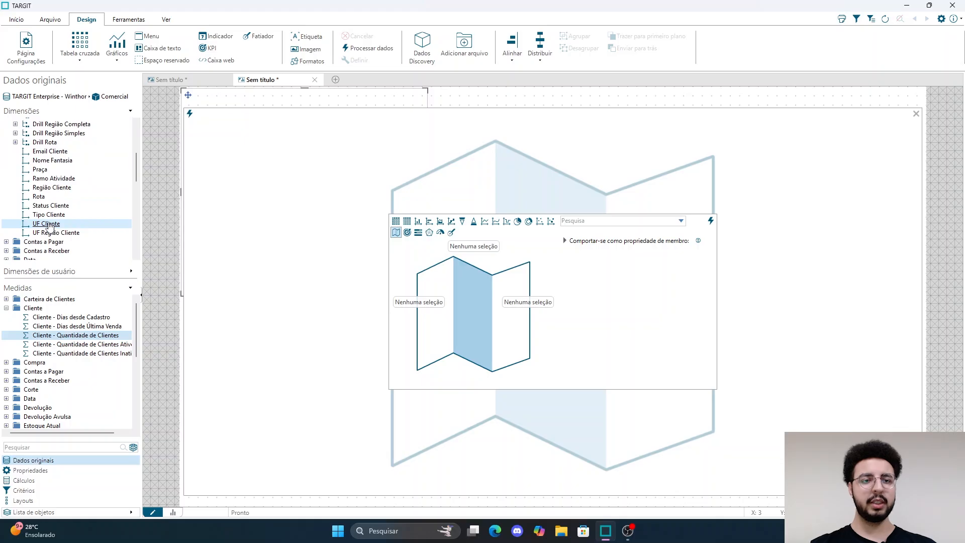
{"action": "double_click", "coordinate": [49, 224]}
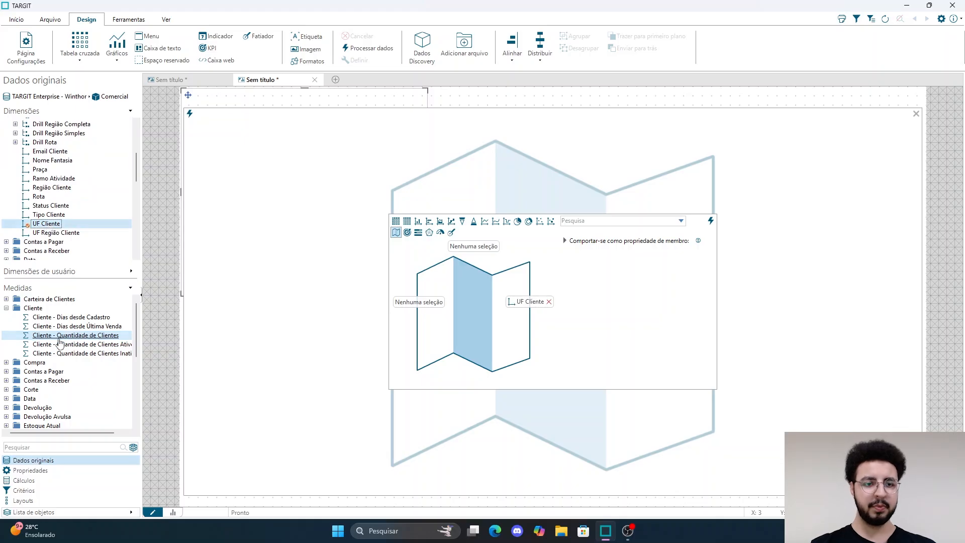
Step: Add the Faturamento - Valor measure from the Faturamento group to the map chart and process the data
{"action": "double_click", "coordinate": [38, 309]}
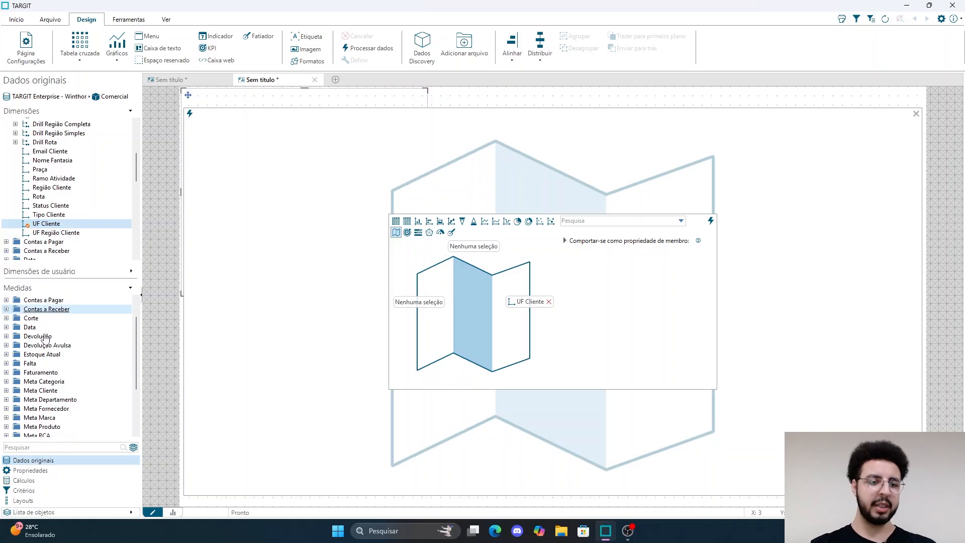
{"action": "scroll", "coordinate": [43, 347], "scroll_direction": "down", "scroll_amount": 1}
{"action": "double_click", "coordinate": [45, 370]}
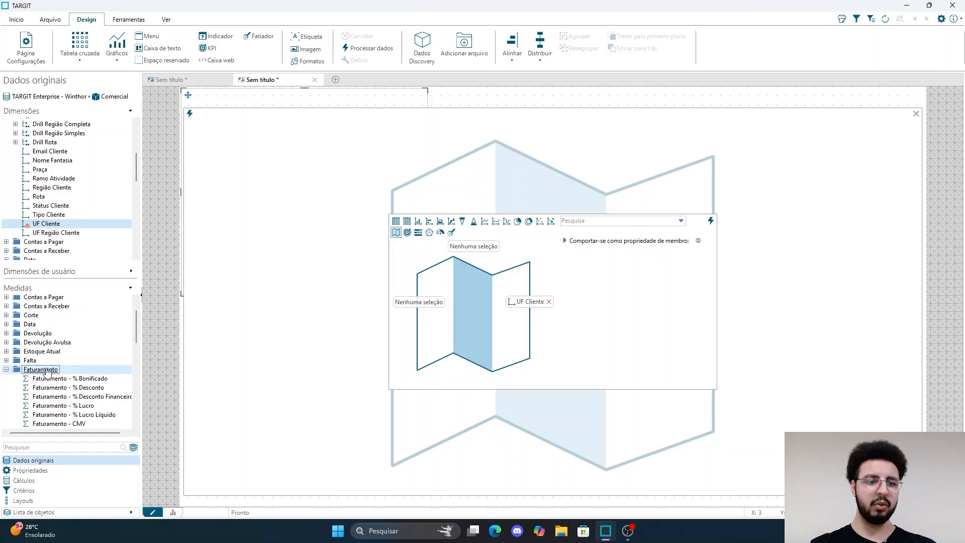
{"action": "scroll", "coordinate": [46, 371], "scroll_direction": "down", "scroll_amount": 6}
{"action": "left_click_drag", "start_coordinate": [48, 365], "coordinate": [418, 301]}
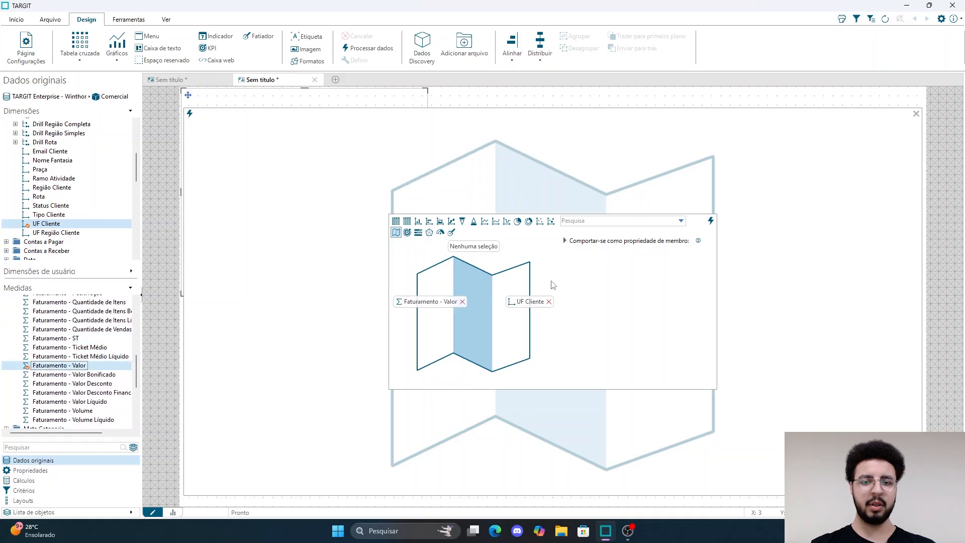
{"action": "left_click", "coordinate": [711, 221]}
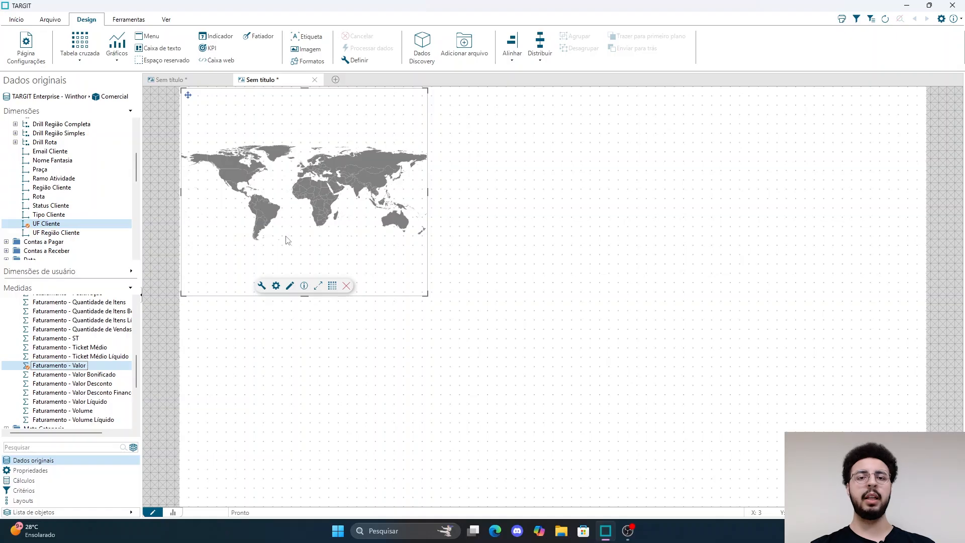
Step: Change the map chart's image from the system maps to Brazil - UF and apply it
{"action": "left_click", "coordinate": [276, 286]}
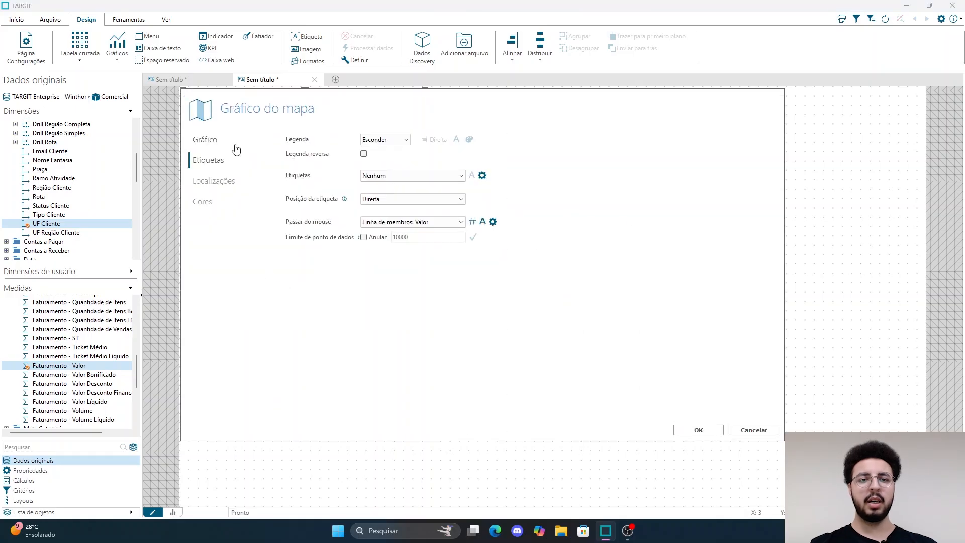
{"action": "left_click", "coordinate": [205, 140]}
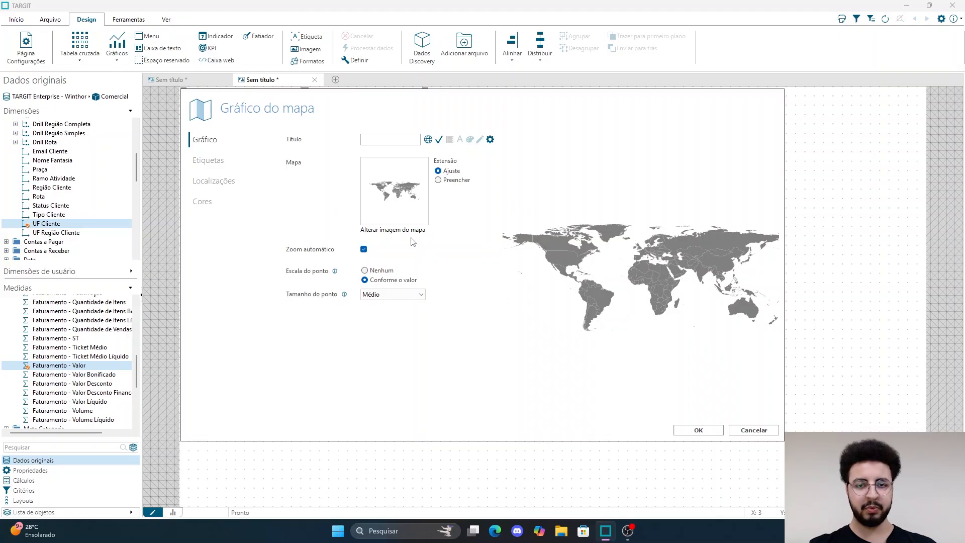
{"action": "left_click", "coordinate": [385, 231]}
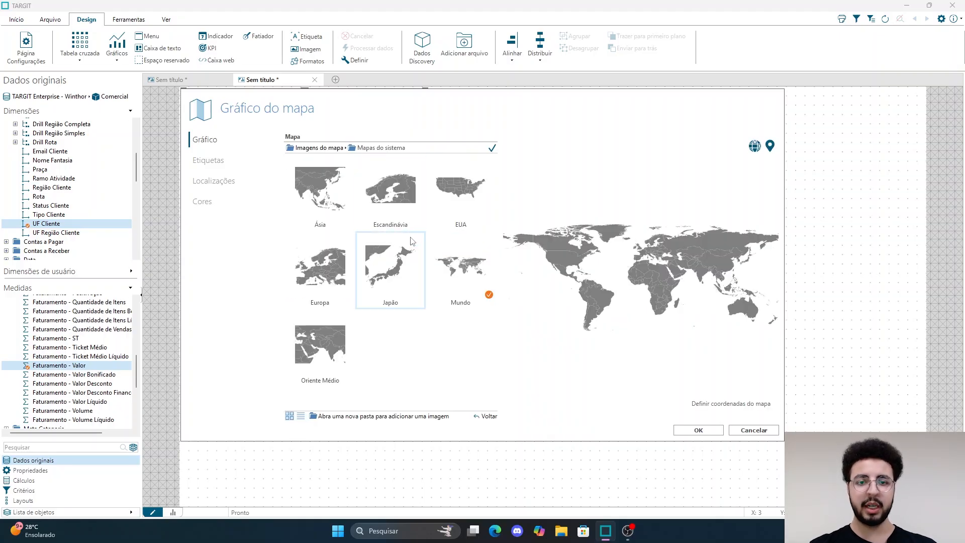
{"action": "left_click", "coordinate": [321, 149]}
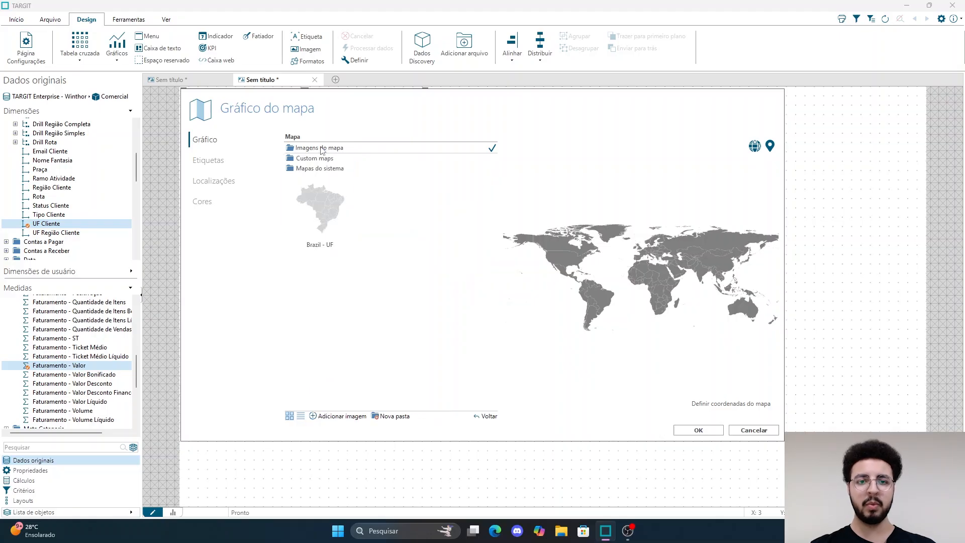
{"action": "left_click", "coordinate": [318, 219]}
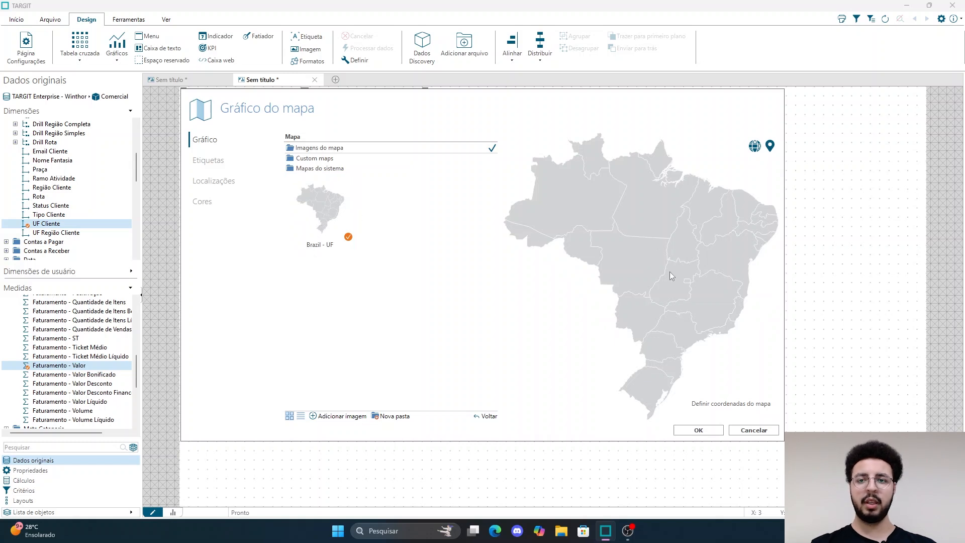
{"action": "left_click", "coordinate": [697, 431]}
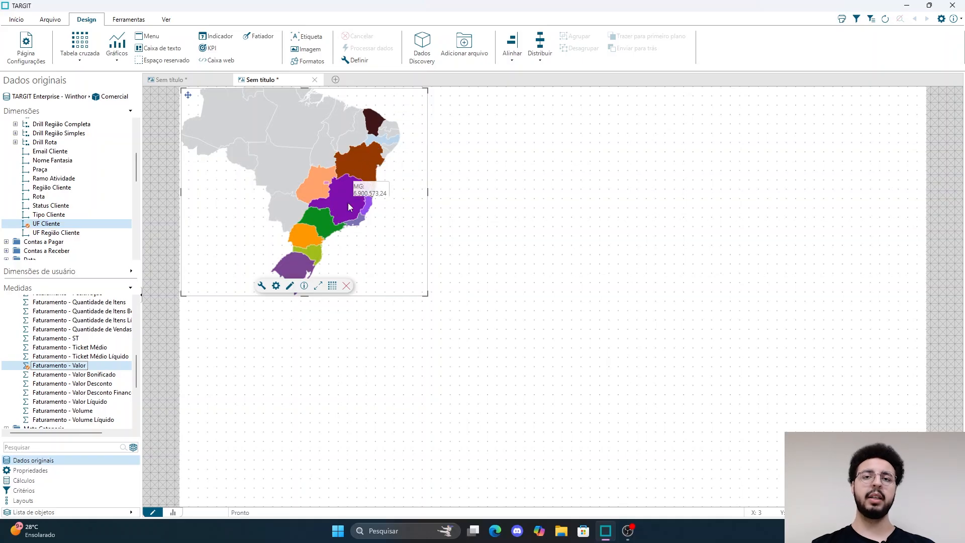
Step: Display the map chart's data as a crosstab in the maximized view
{"action": "left_click", "coordinate": [332, 286]}
{"action": "left_click", "coordinate": [312, 286]}
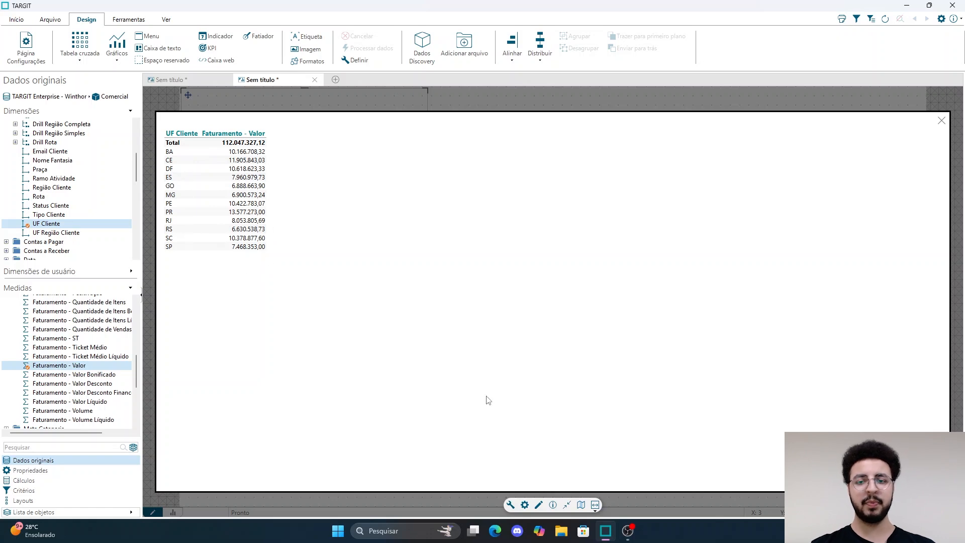
Step: Clear all location mappings of the map chart, apply the change and show the object as a map
{"action": "left_click", "coordinate": [524, 505]}
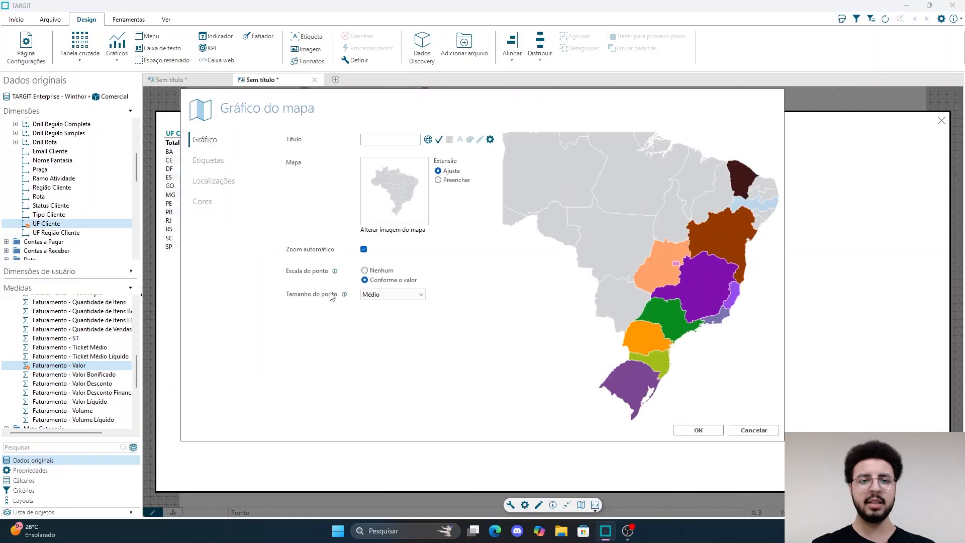
{"action": "left_click", "coordinate": [214, 183]}
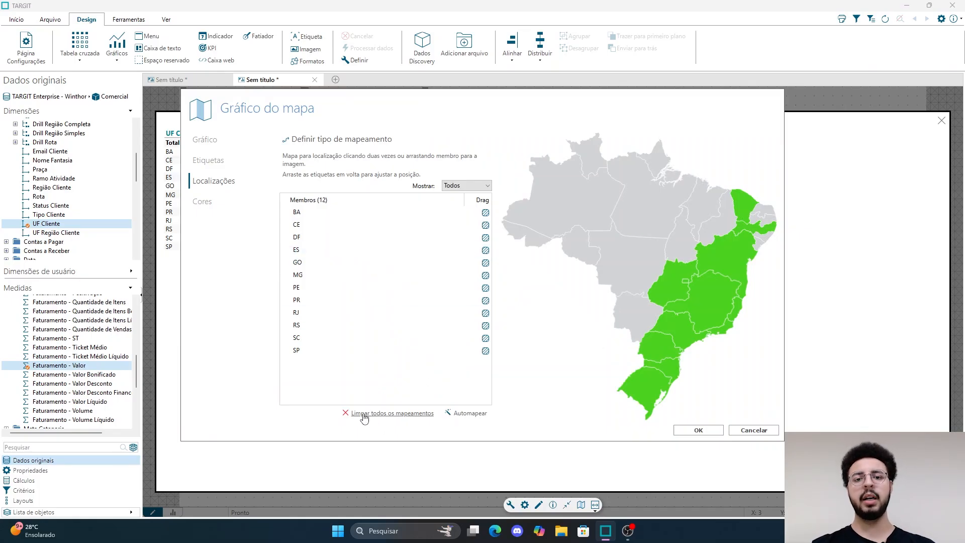
{"action": "left_click", "coordinate": [365, 417]}
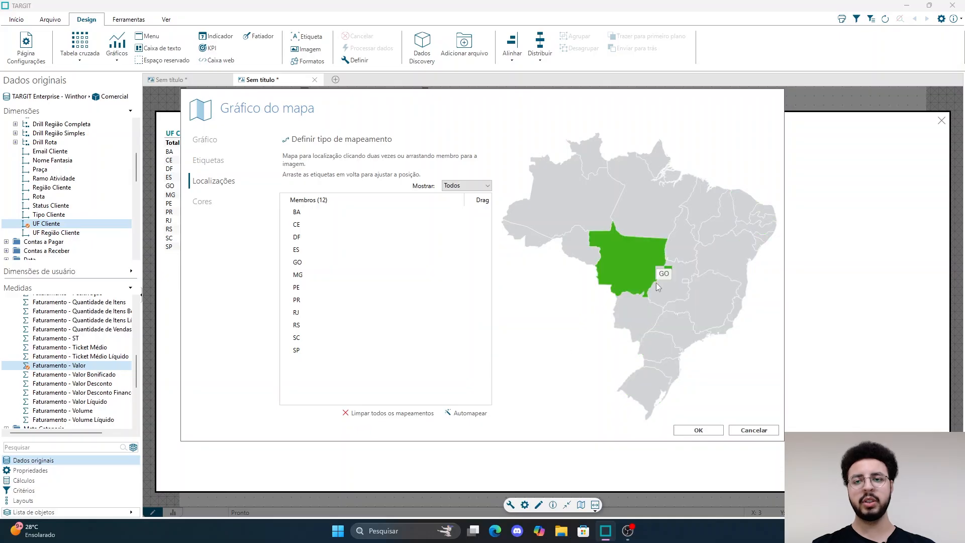
{"action": "left_click", "coordinate": [697, 431]}
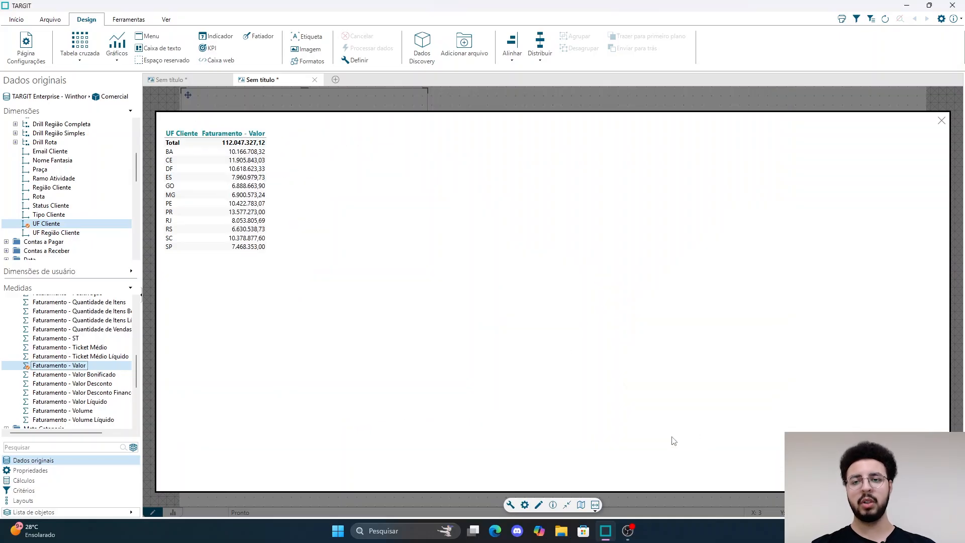
{"action": "left_click", "coordinate": [595, 505]}
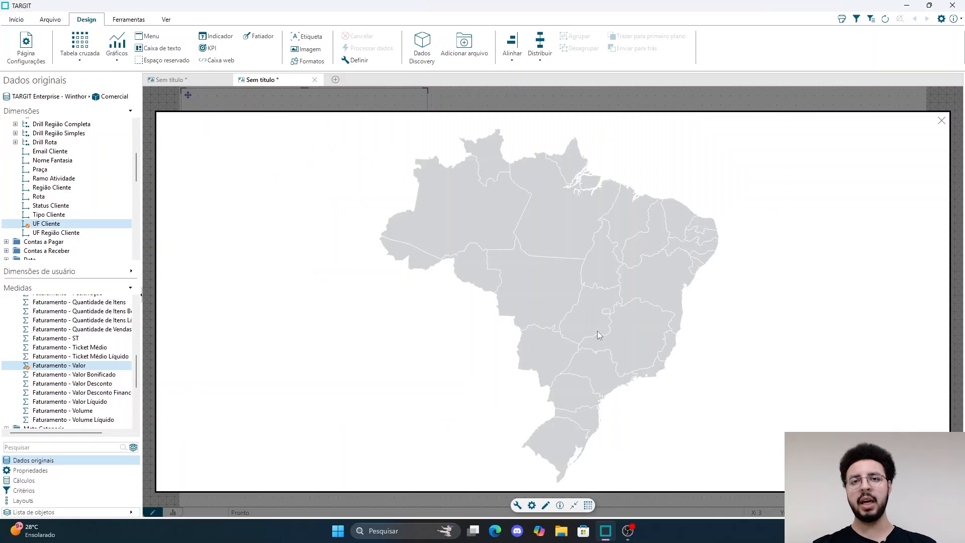
Step: Automap the UF members to their states on the Brazil map and apply the location mappings
{"action": "left_click", "coordinate": [531, 505]}
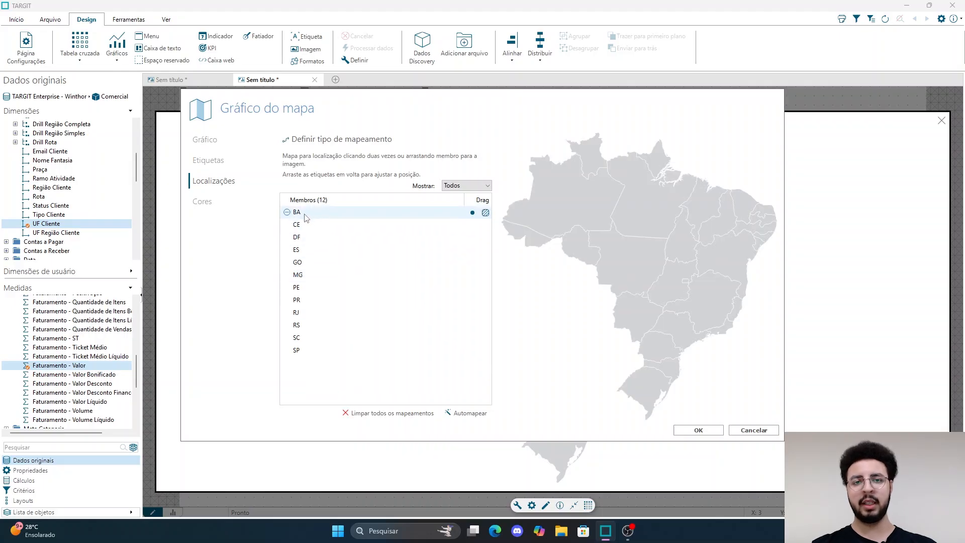
{"action": "left_click_drag", "start_coordinate": [308, 216], "coordinate": [675, 276]}
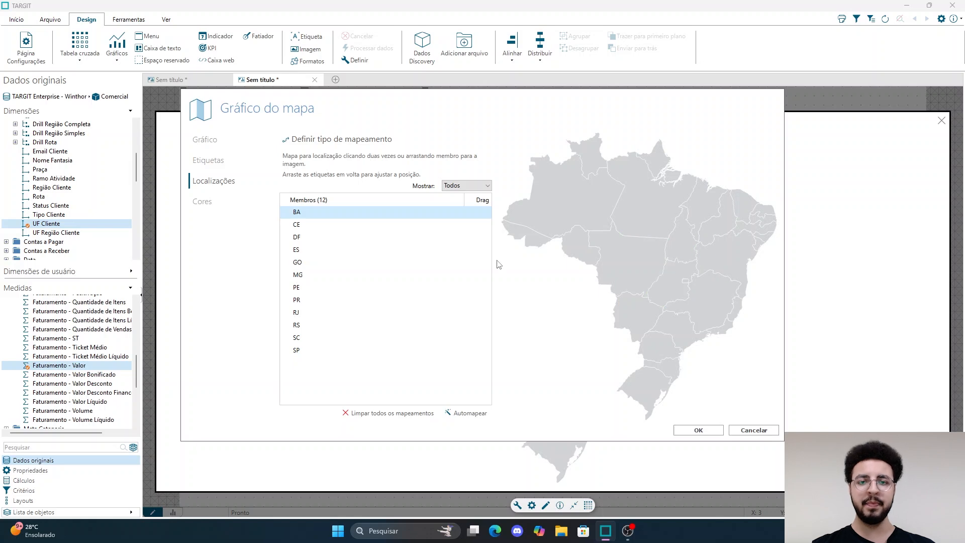
{"action": "left_click", "coordinate": [475, 419]}
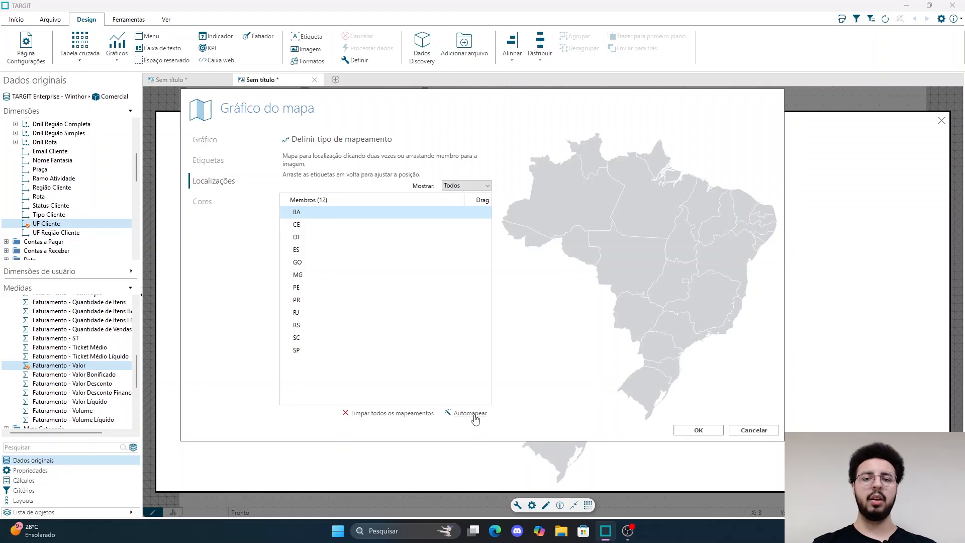
{"action": "left_click", "coordinate": [376, 234]}
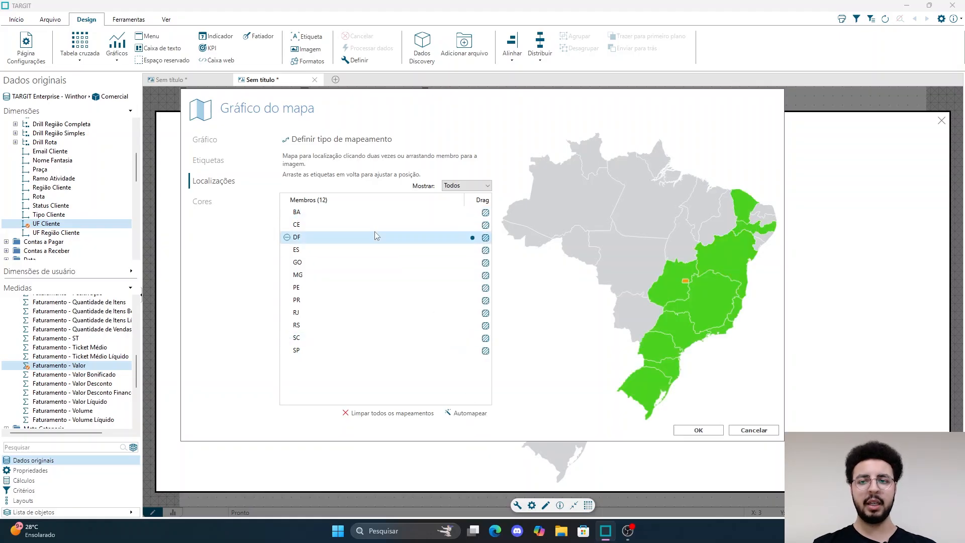
{"action": "left_click", "coordinate": [376, 216]}
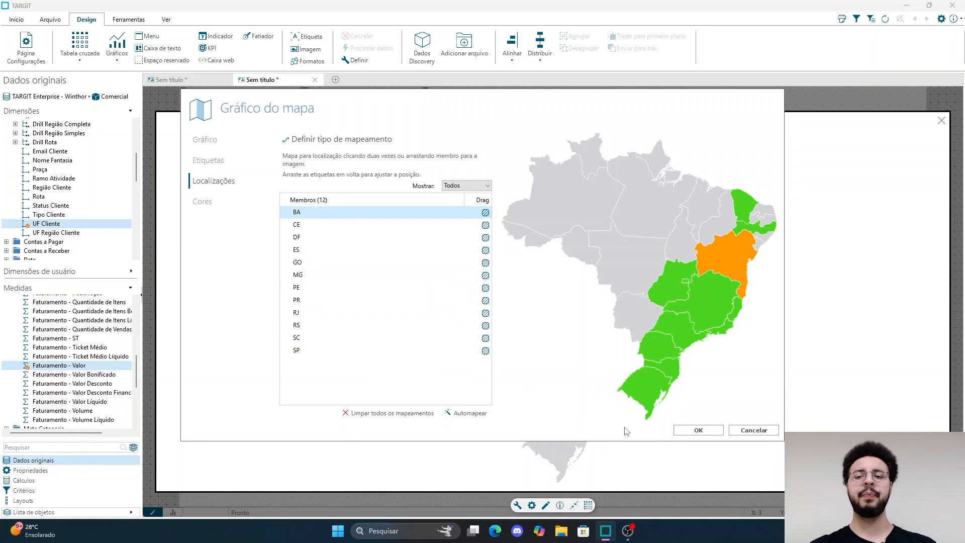
{"action": "left_click", "coordinate": [684, 432]}
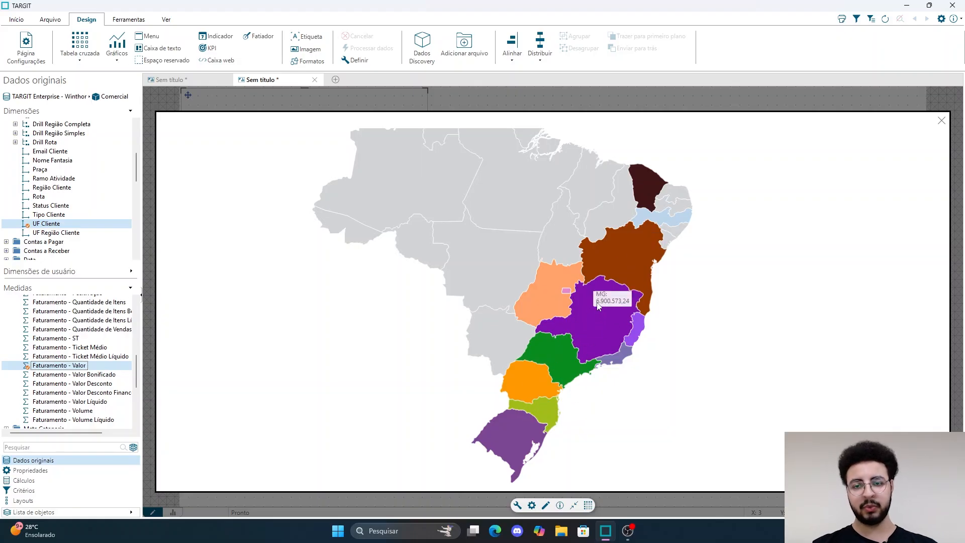
Step: View the object's data as a crosstab and return to the map display
{"action": "left_click", "coordinate": [588, 506]}
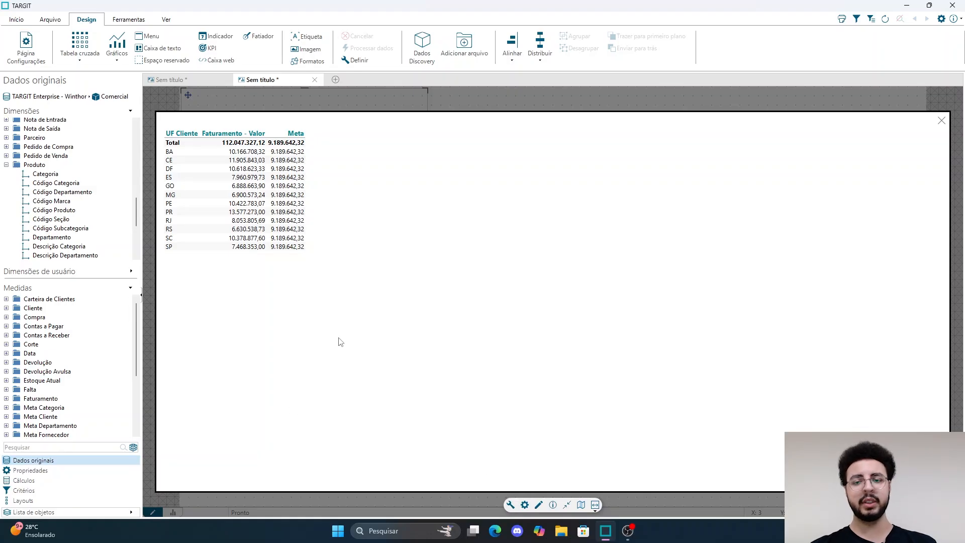
{"action": "left_click", "coordinate": [581, 503]}
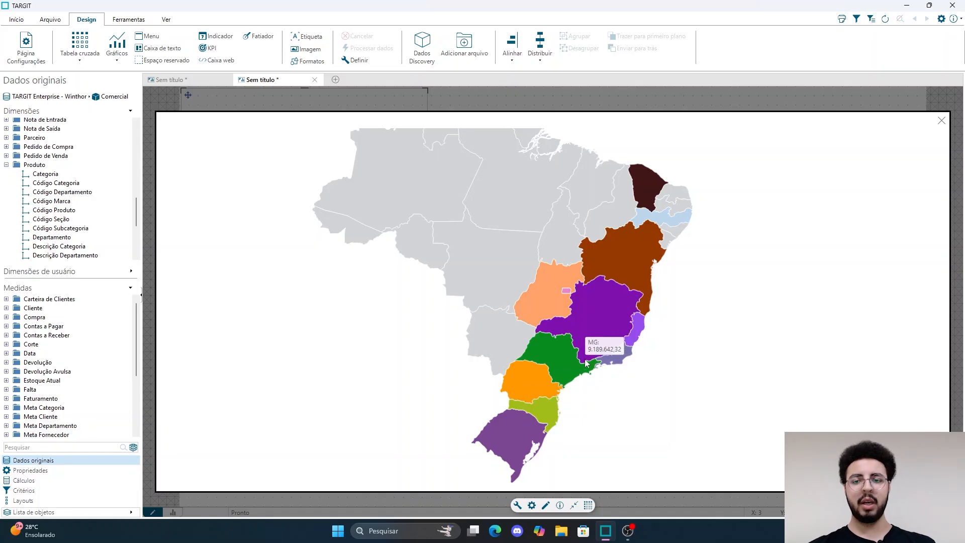
Step: Show the map's data as a crosstab and insert a new calculation column through the advanced calculations
{"action": "left_click", "coordinate": [587, 506]}
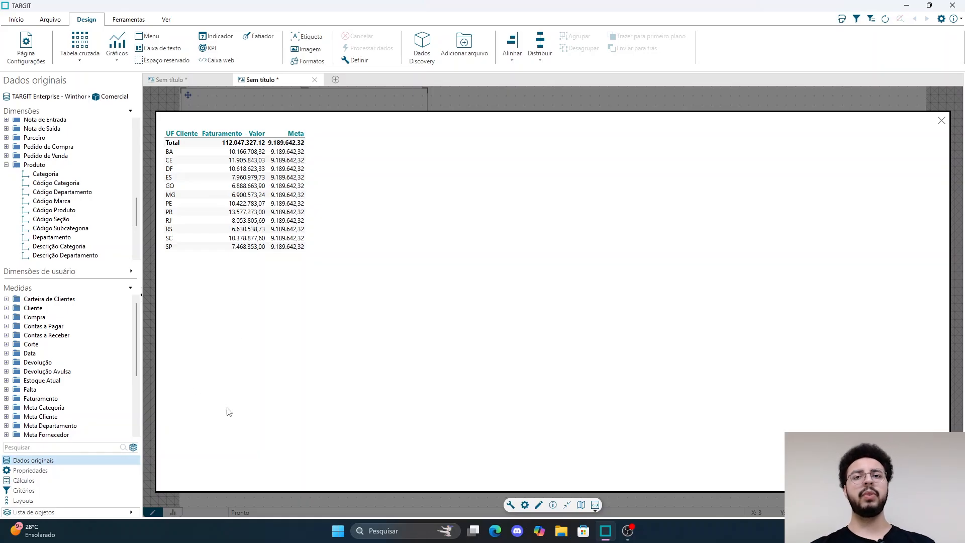
{"action": "left_click", "coordinate": [96, 480]}
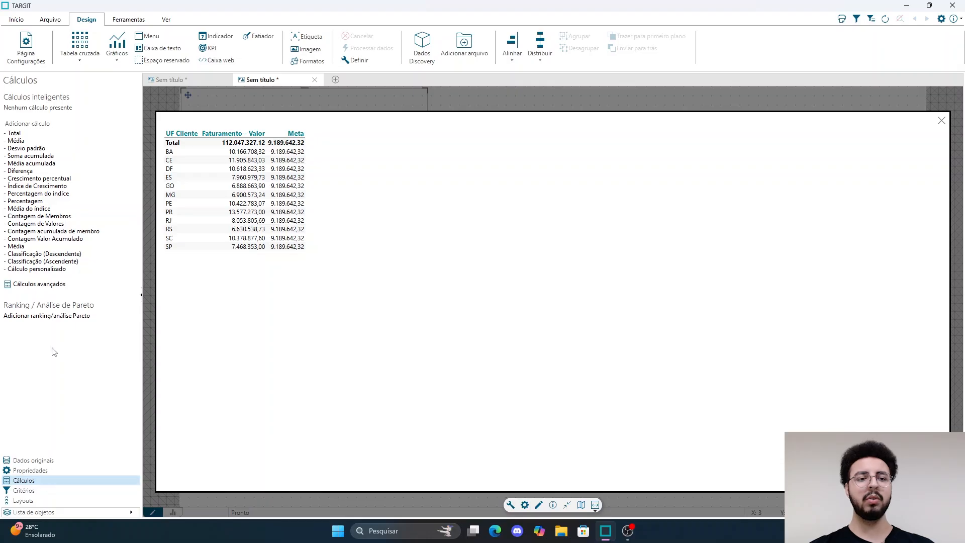
{"action": "left_click", "coordinate": [40, 283]}
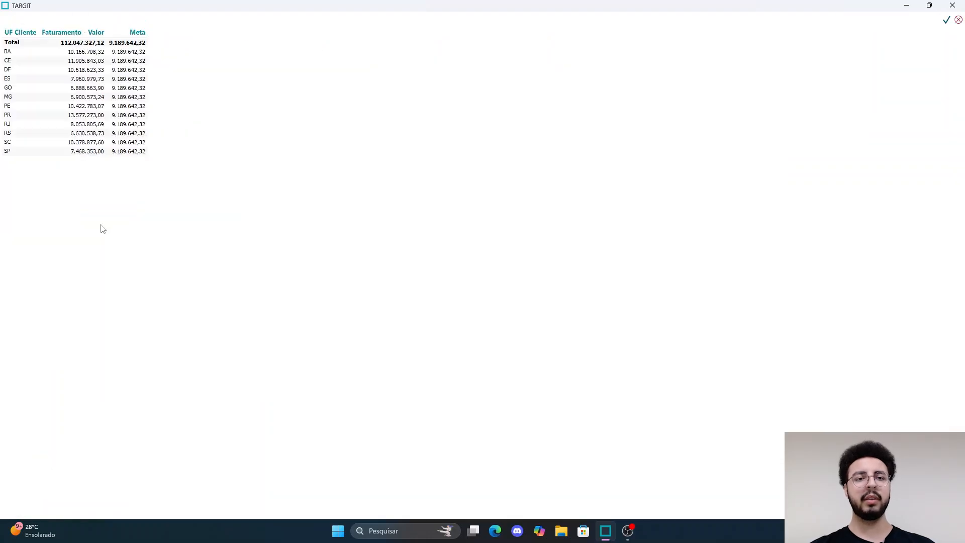
{"action": "right_click", "coordinate": [176, 102]}
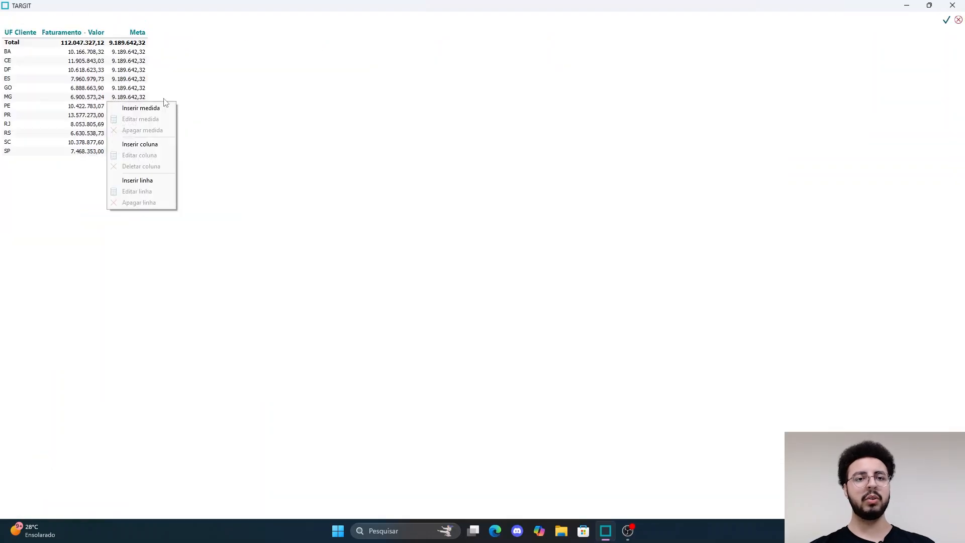
{"action": "left_click", "coordinate": [159, 145]}
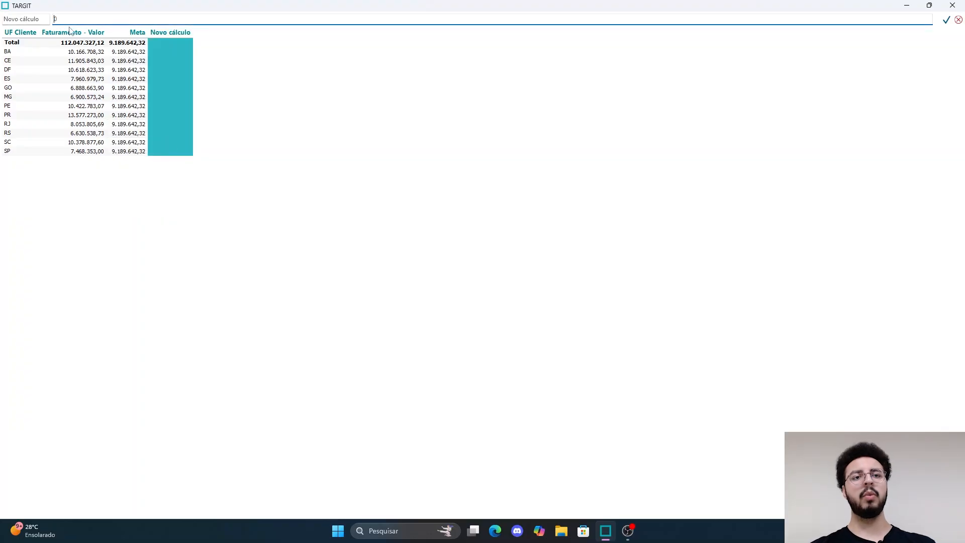
Step: Name the new calculation Diferença Meta, define it as sum(d-1,0,m1) - sum(d-1,0,m2) and apply the advanced calculations
{"action": "type", "text": "Meta"}
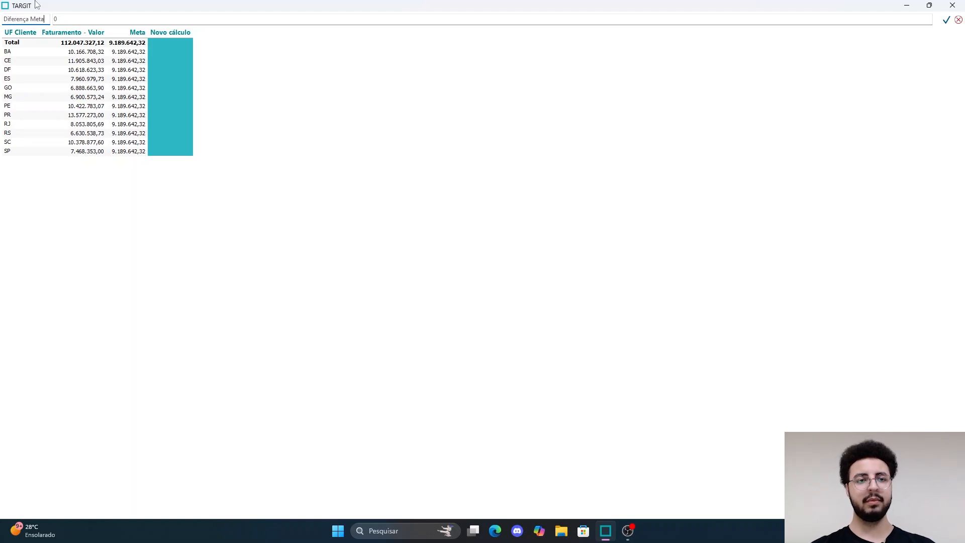
{"action": "left_click", "coordinate": [65, 18]}
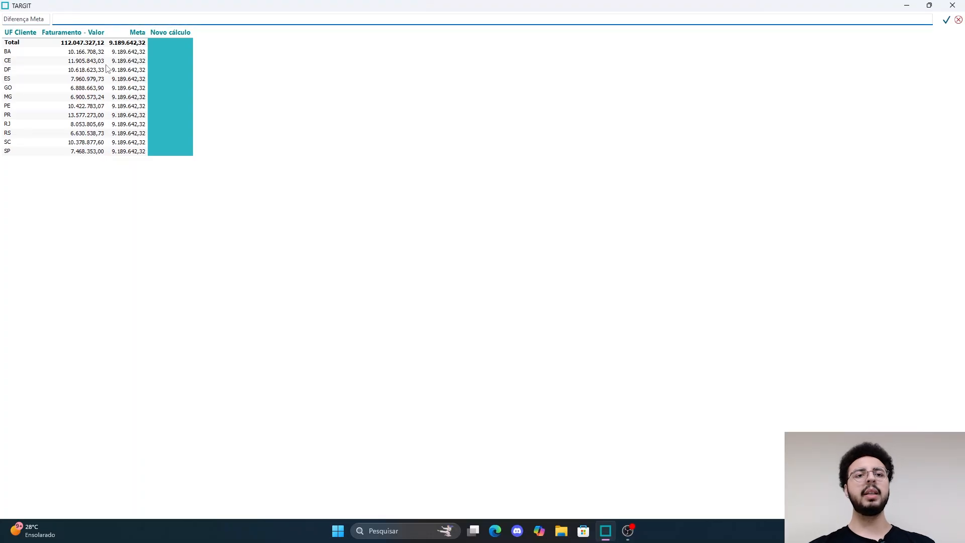
{"action": "type", "text": "sum(d-1,0,m1)"}
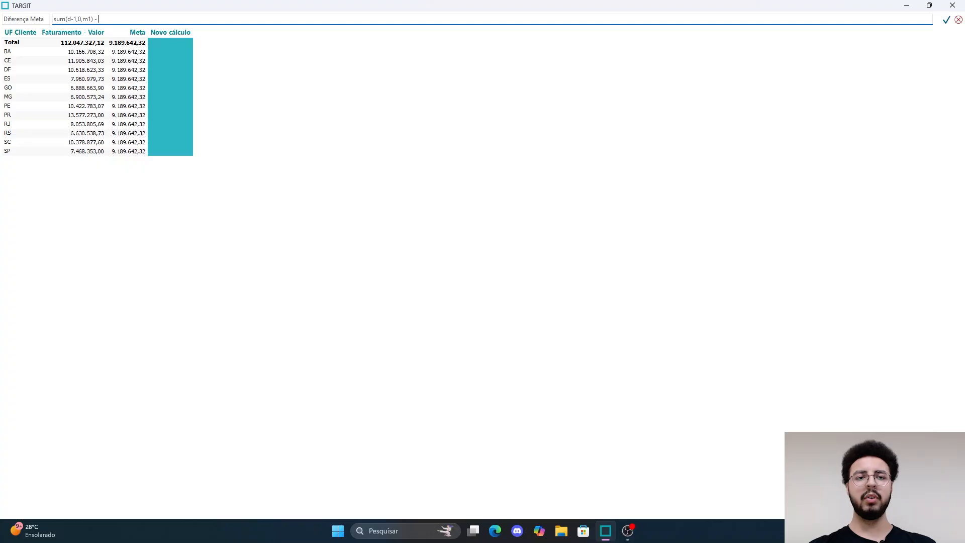
{"action": "left_click", "coordinate": [124, 74]}
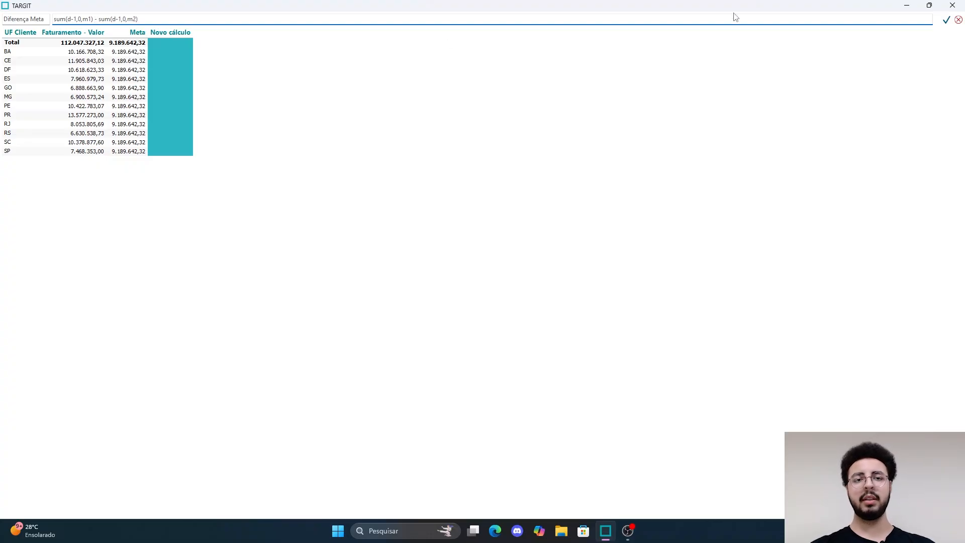
{"action": "left_click", "coordinate": [946, 20]}
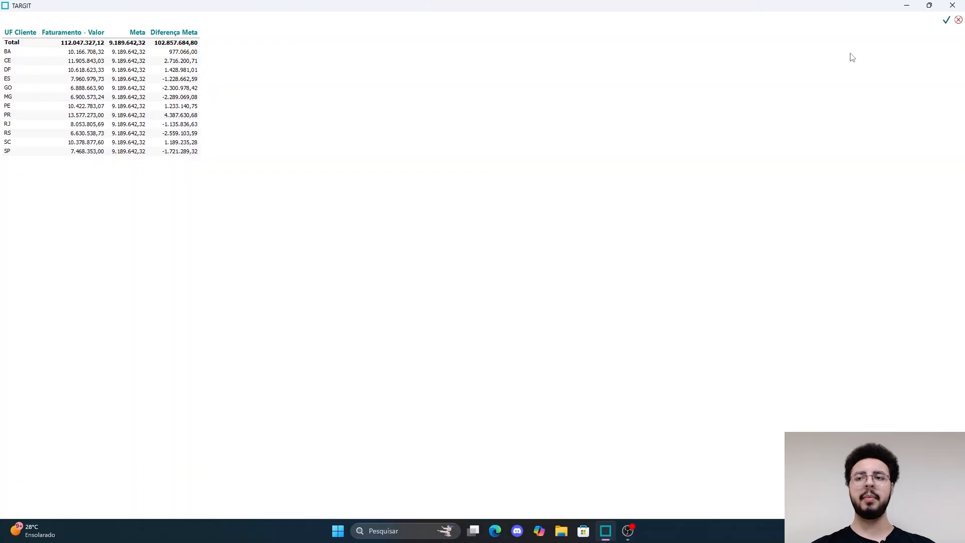
{"action": "left_click", "coordinate": [946, 21]}
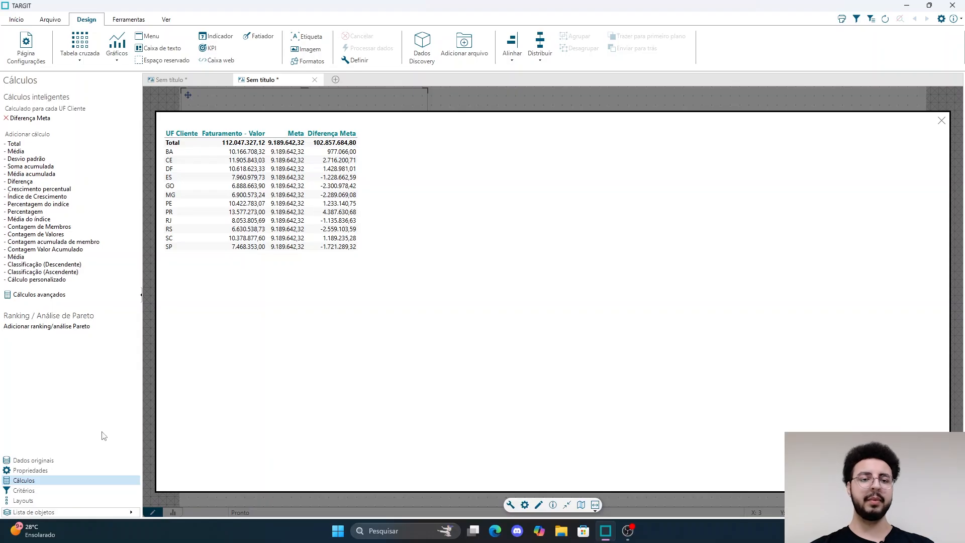
Step: Add a two-state element colouring agent based on the Diferença Meta calculation
{"action": "left_click", "coordinate": [42, 471]}
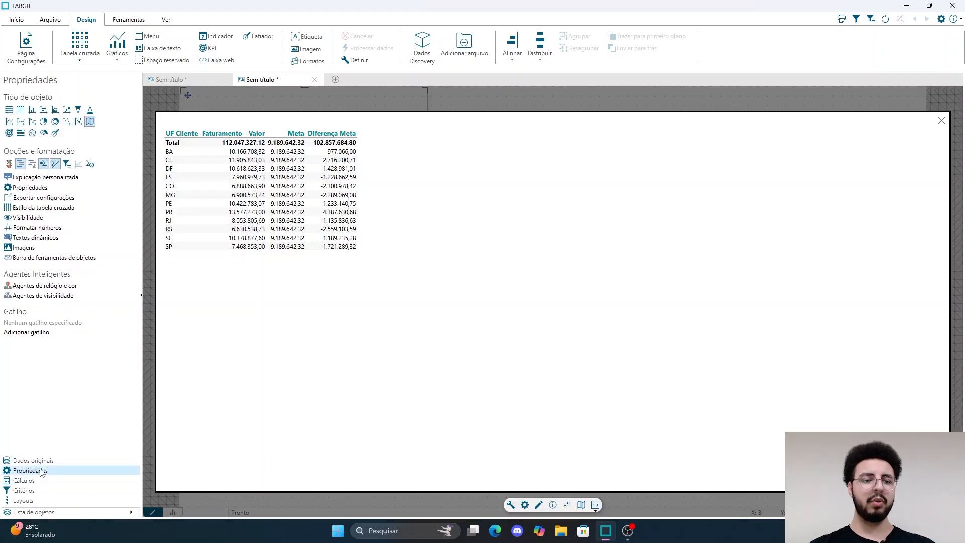
{"action": "left_click", "coordinate": [41, 286]}
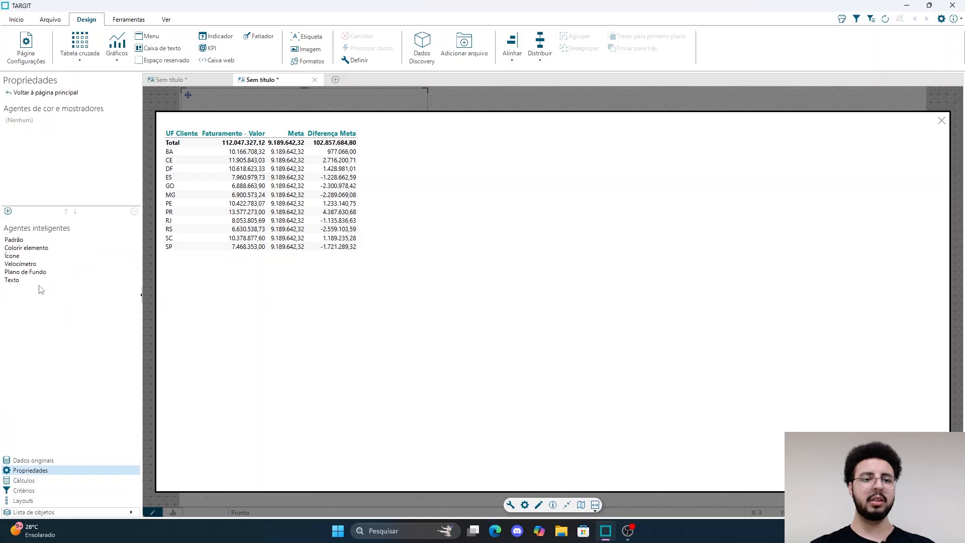
{"action": "left_click", "coordinate": [24, 248]}
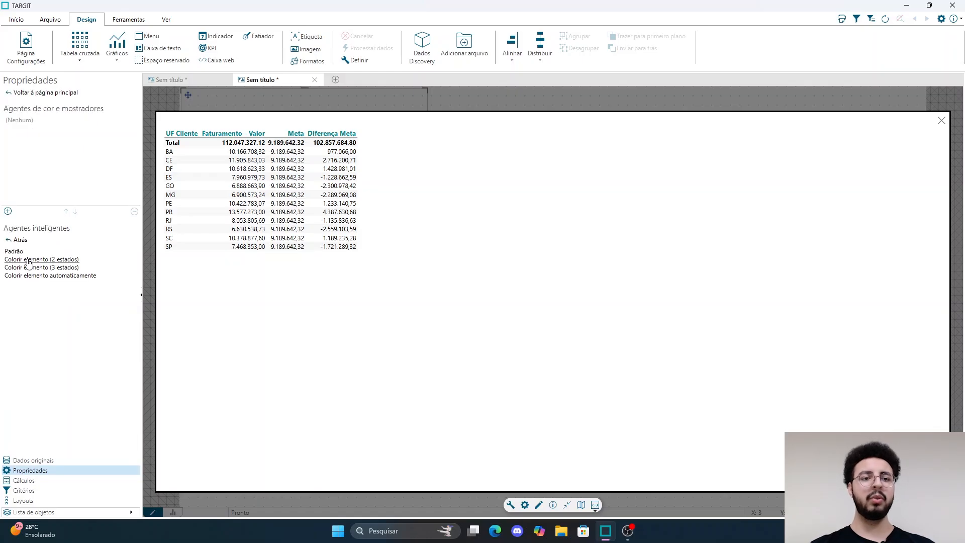
{"action": "left_click", "coordinate": [29, 260]}
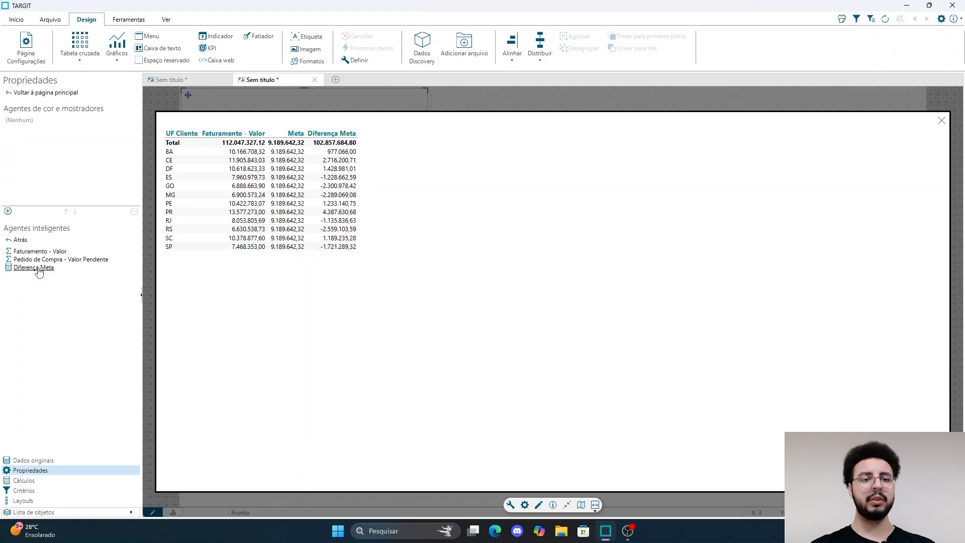
{"action": "left_click", "coordinate": [39, 272]}
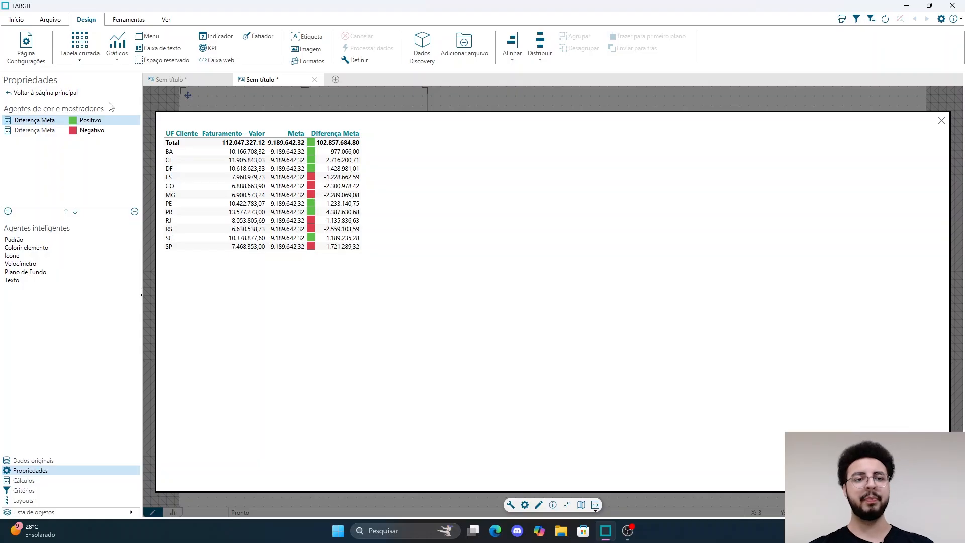
Step: Set the Positivo colour agent to apply to all measure and calculation cells in the row
{"action": "double_click", "coordinate": [90, 121]}
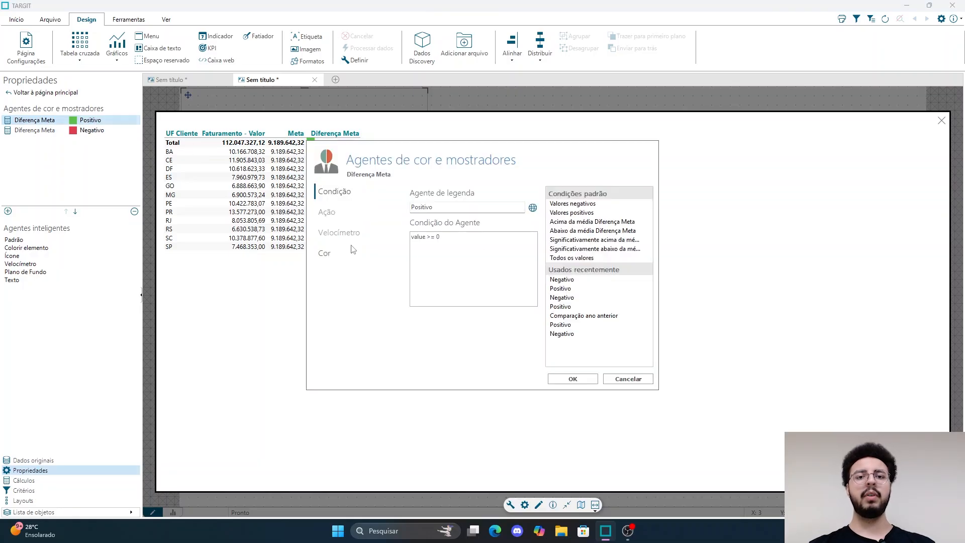
{"action": "left_click", "coordinate": [336, 215]}
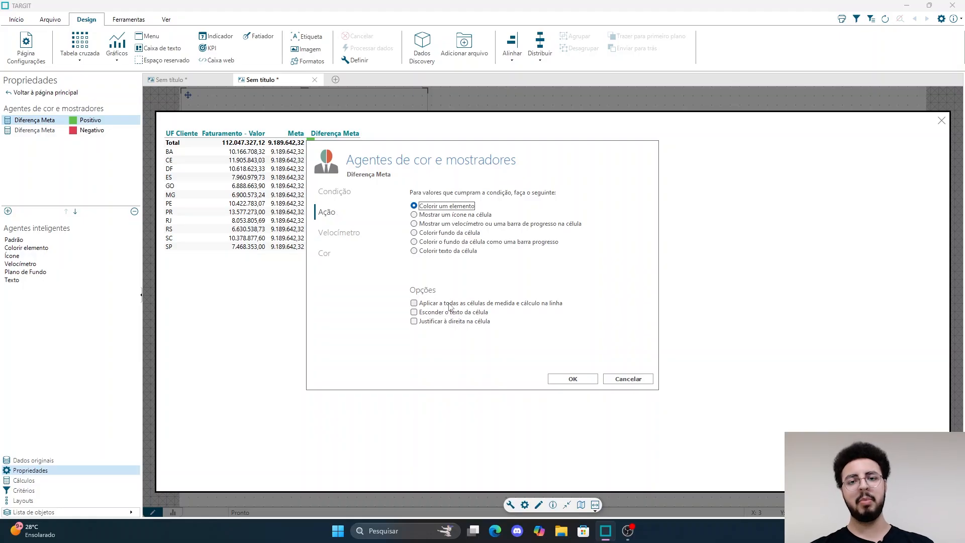
{"action": "left_click", "coordinate": [414, 303]}
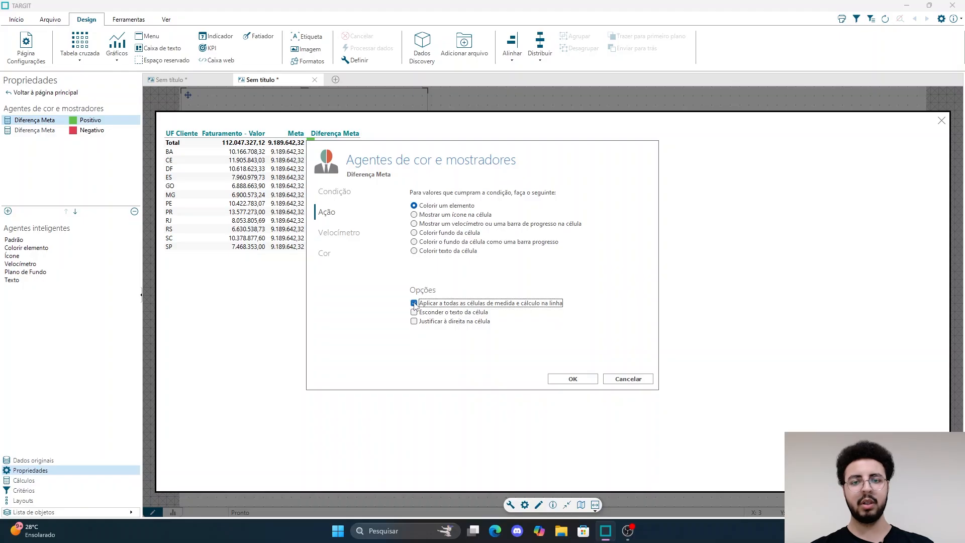
{"action": "left_click", "coordinate": [572, 378]}
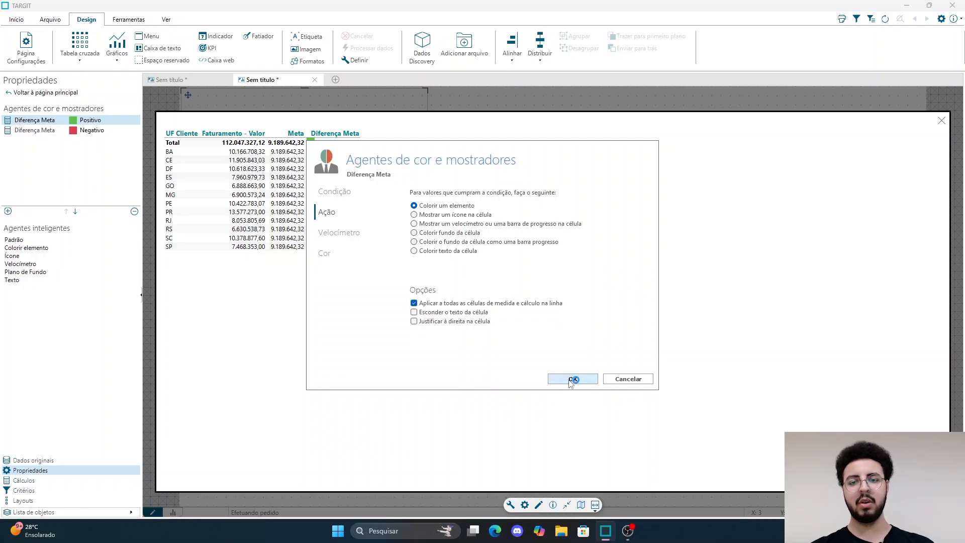
Step: Set the Negativo colour agent to apply to all measure and calculation cells in the row
{"action": "double_click", "coordinate": [91, 131]}
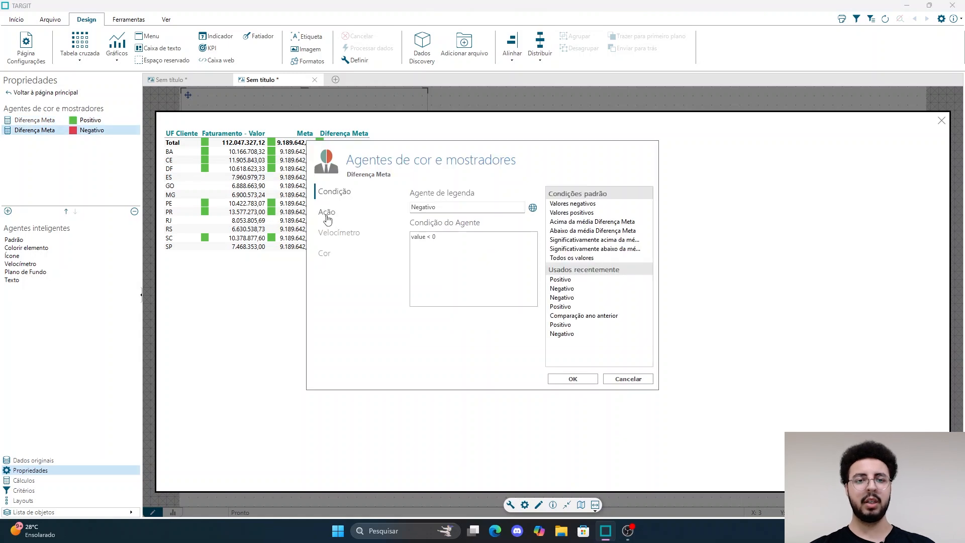
{"action": "left_click", "coordinate": [328, 220]}
{"action": "left_click", "coordinate": [413, 304]}
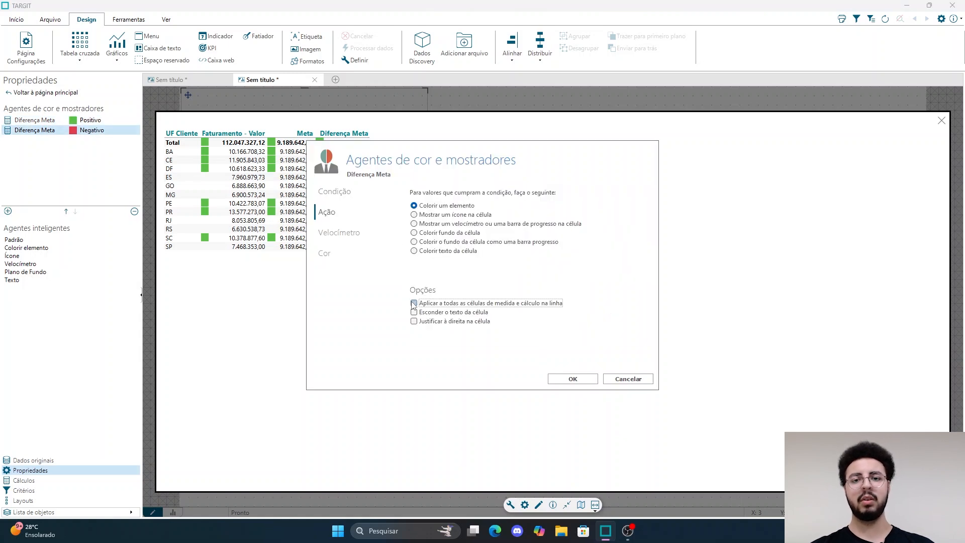
{"action": "left_click", "coordinate": [572, 380]}
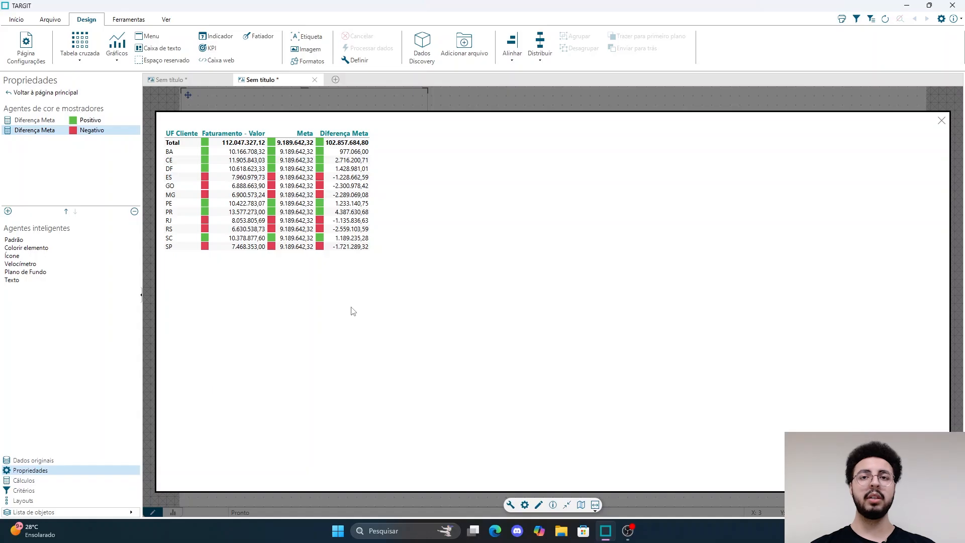
Step: Return the object to the map display and inspect the values of individual green and red states
{"action": "left_click", "coordinate": [581, 503]}
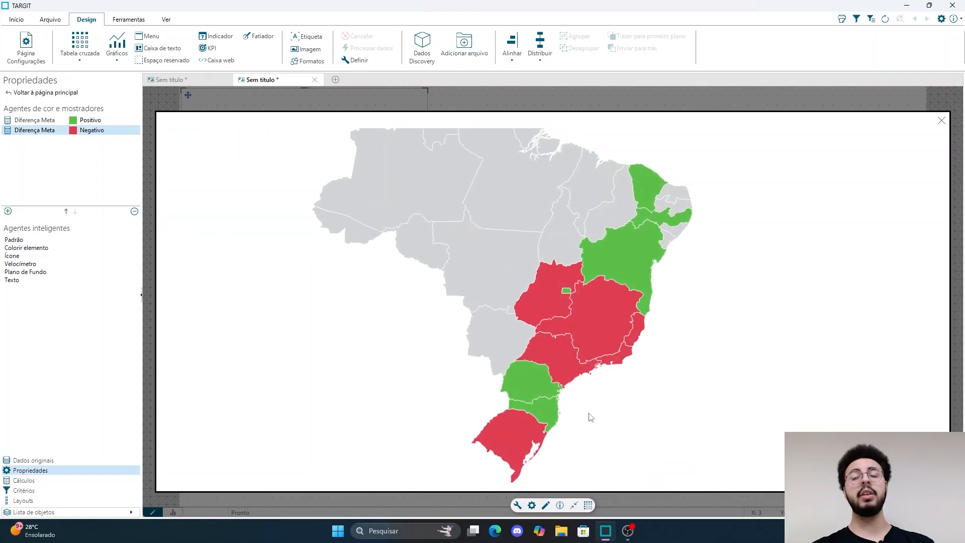
{"action": "mouse_move", "coordinate": [636, 228]}
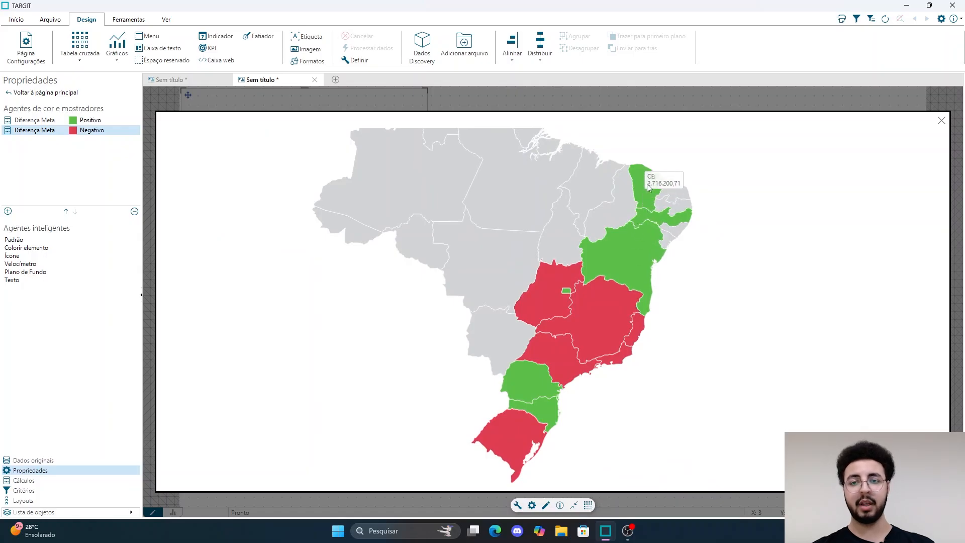
{"action": "mouse_move", "coordinate": [649, 173]}
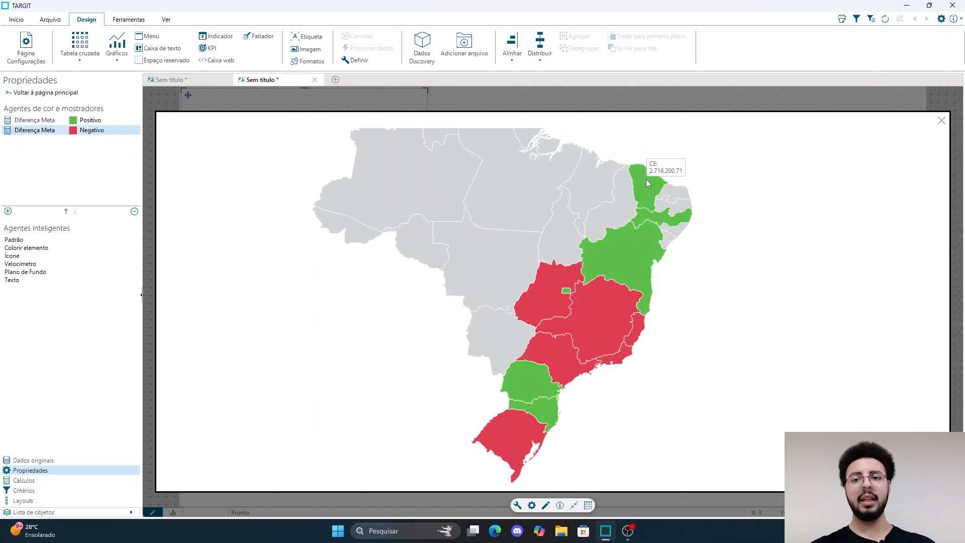
{"action": "mouse_move", "coordinate": [607, 307]}
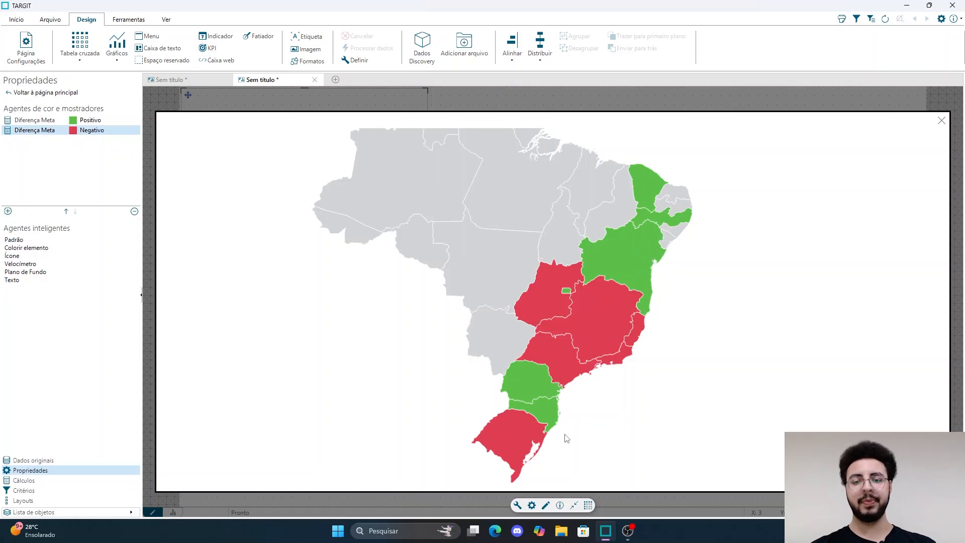
{"action": "mouse_move", "coordinate": [553, 351]}
{"action": "mouse_move", "coordinate": [575, 321]}
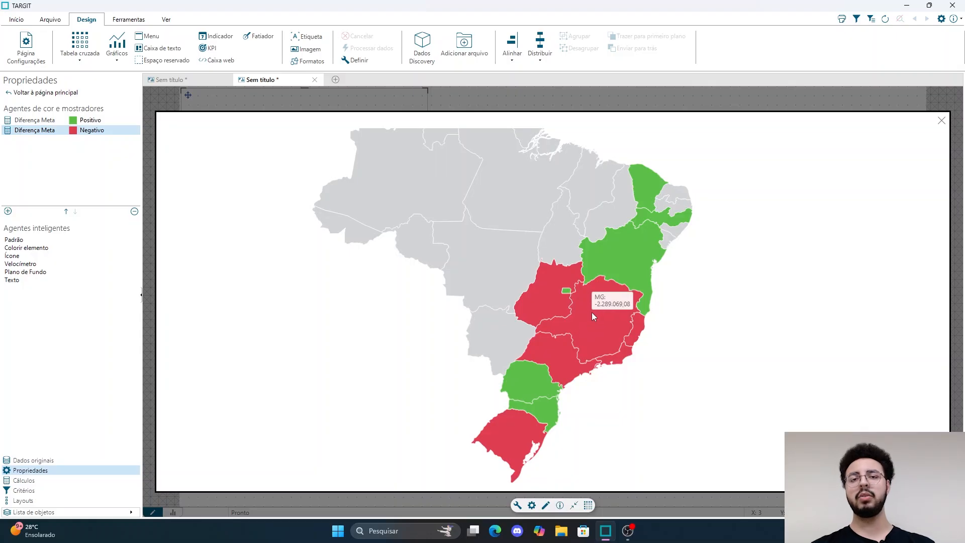
Step: Set the colour option of the map chart to Medida in its properties and check the state values in the preview
{"action": "left_click", "coordinate": [532, 505]}
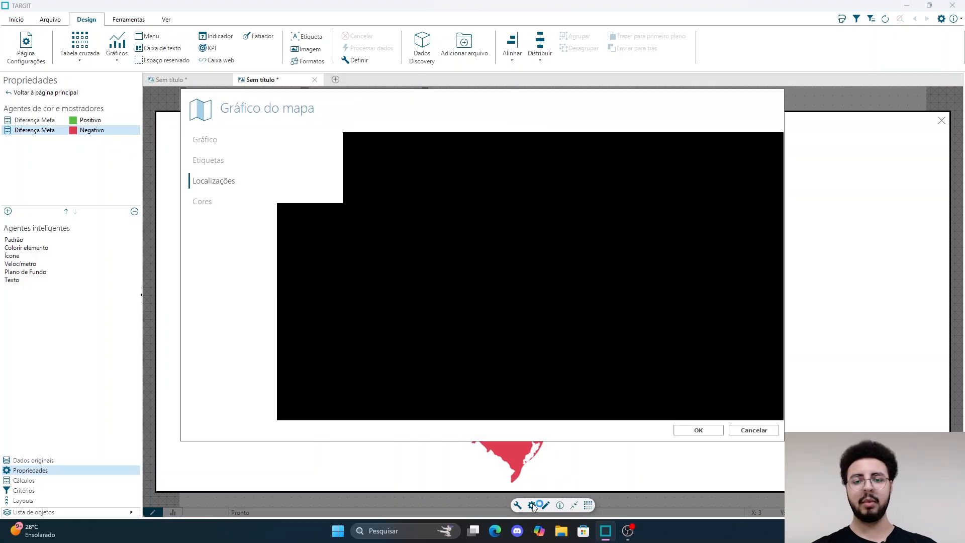
{"action": "left_click", "coordinate": [204, 202]}
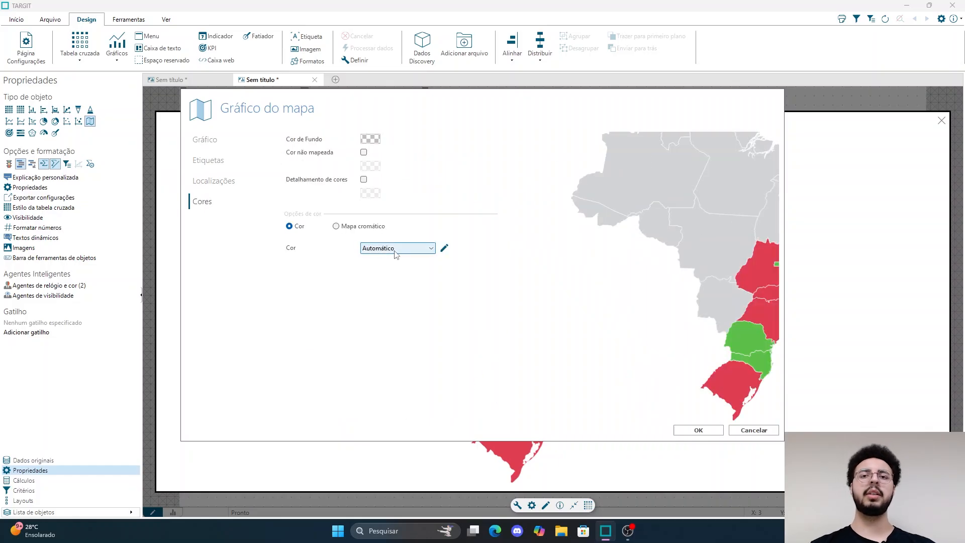
{"action": "mouse_move", "coordinate": [767, 310]}
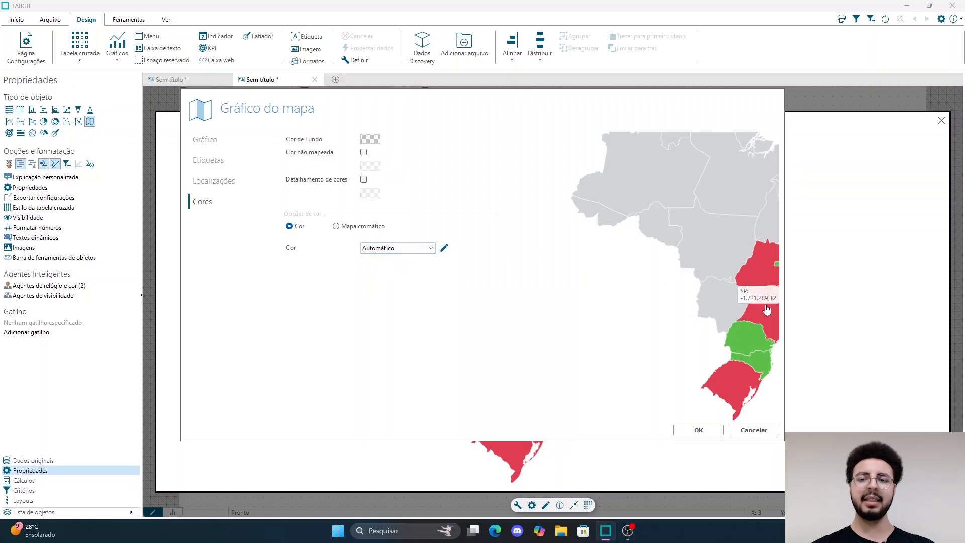
{"action": "left_click", "coordinate": [402, 248]}
{"action": "left_click", "coordinate": [400, 262]}
{"action": "mouse_move", "coordinate": [678, 262]}
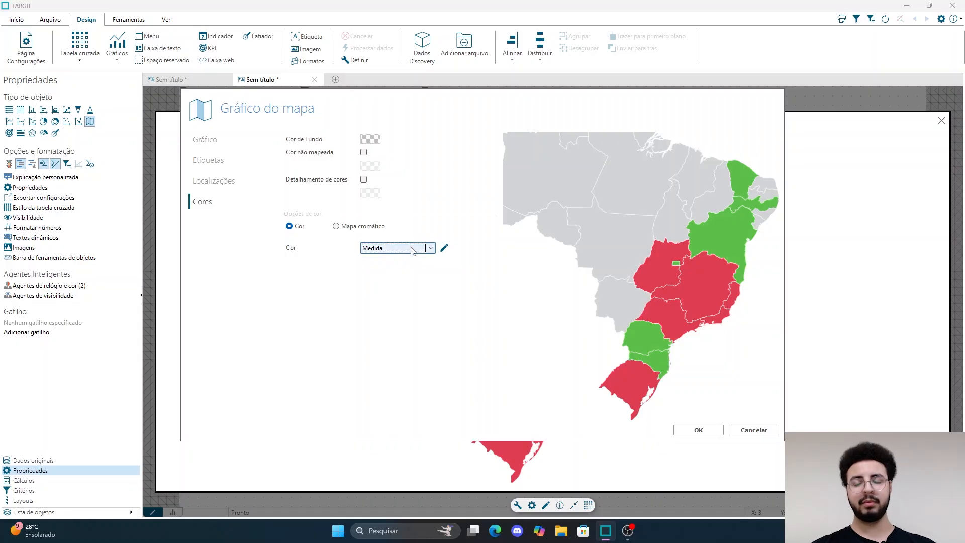
{"action": "mouse_move", "coordinate": [707, 311]}
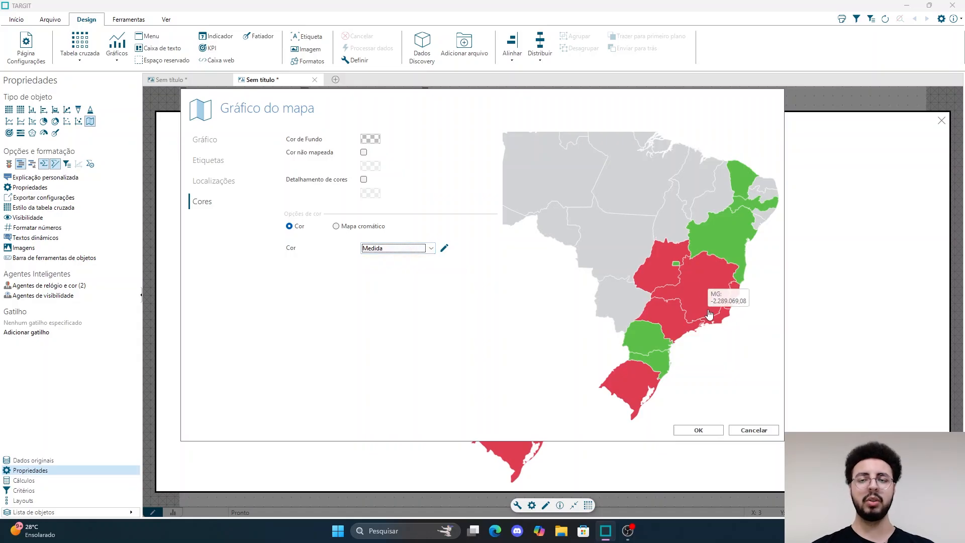
Step: Remove the MeasureValue placeholder from the map labels' mouse-over text and discard the unused dynamic values
{"action": "left_click", "coordinate": [208, 161]}
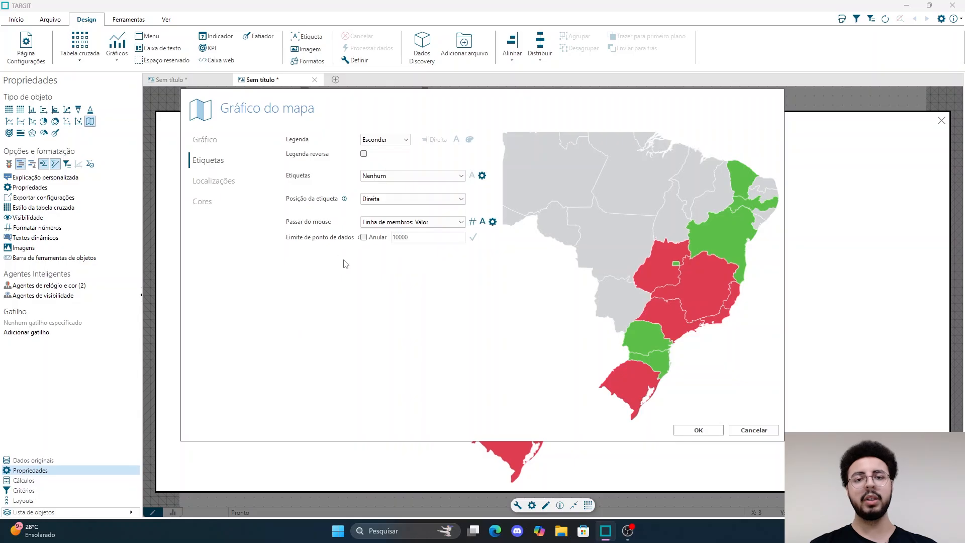
{"action": "mouse_move", "coordinate": [696, 287]}
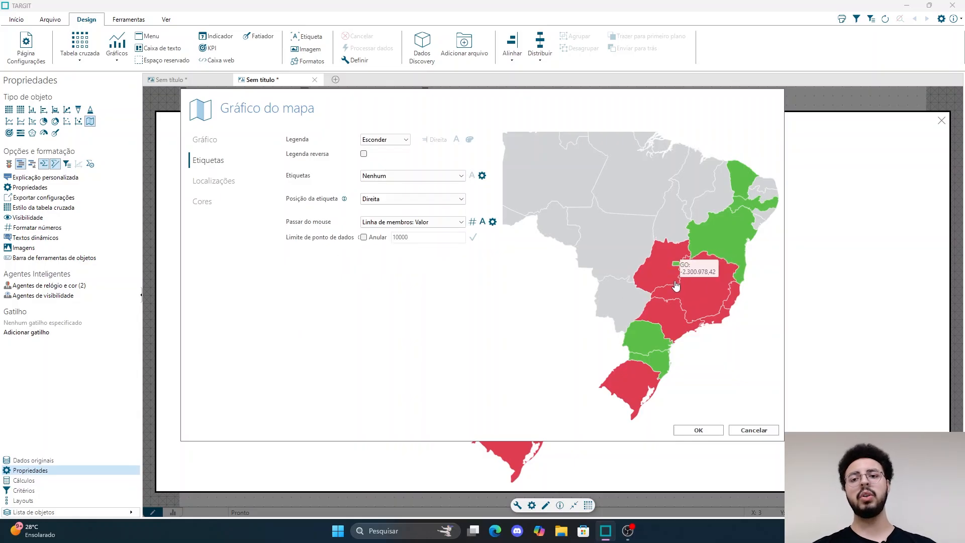
{"action": "mouse_move", "coordinate": [650, 364]}
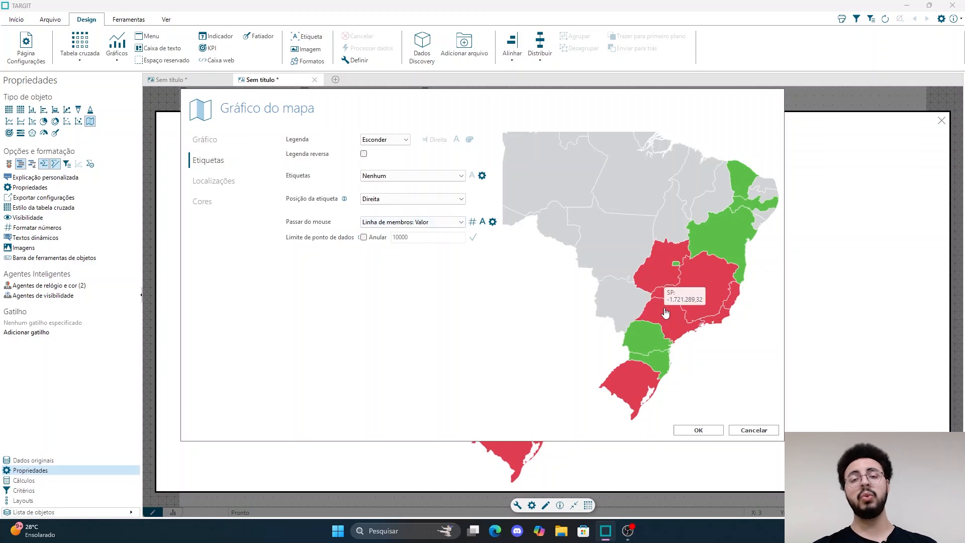
{"action": "mouse_move", "coordinate": [718, 269]}
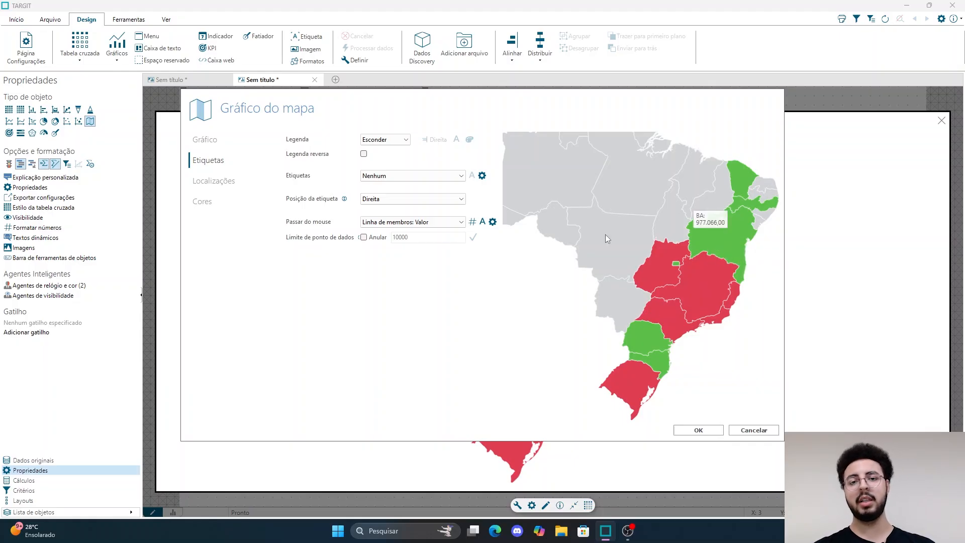
{"action": "left_click", "coordinate": [493, 222]}
{"action": "left_click_drag", "start_coordinate": [354, 158], "coordinate": [253, 145]}
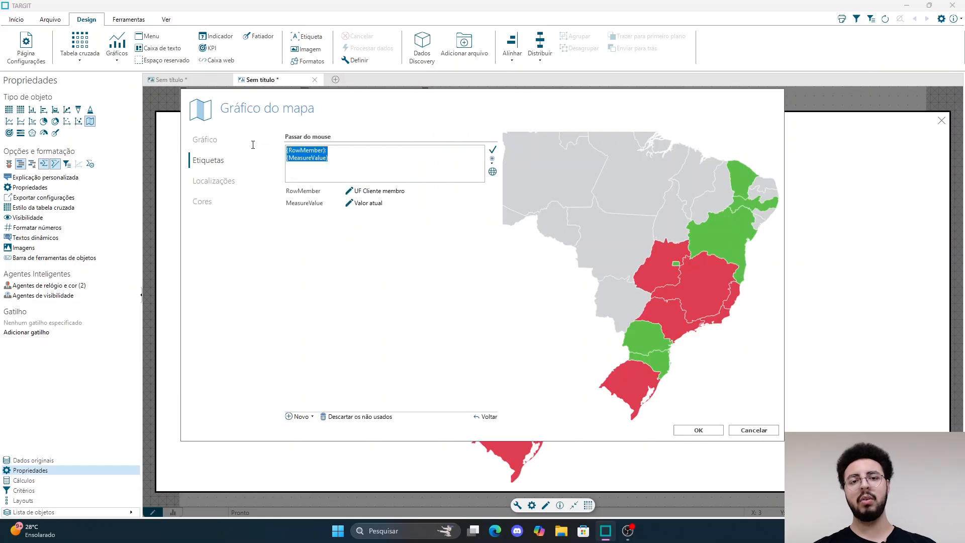
{"action": "left_click", "coordinate": [289, 153]}
{"action": "left_click_drag", "start_coordinate": [340, 155], "coordinate": [286, 163]}
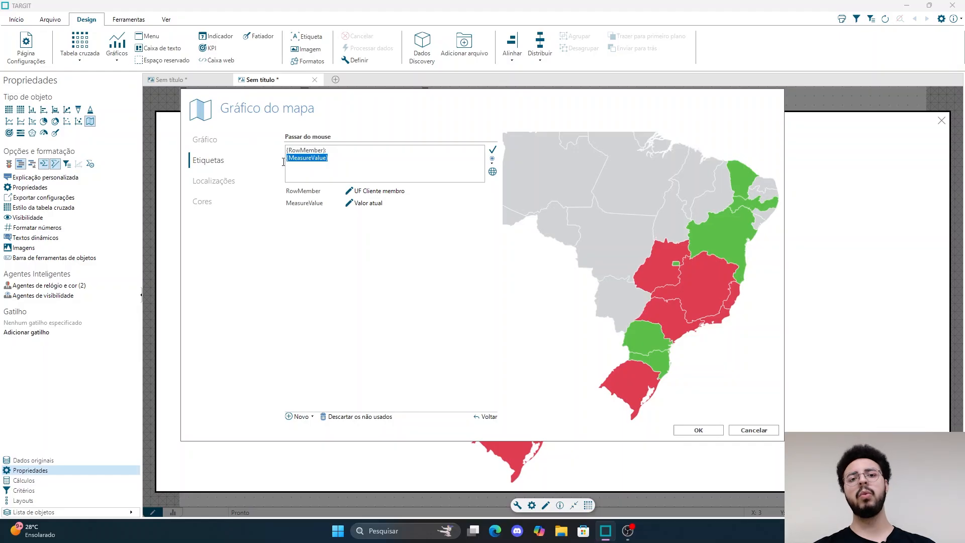
{"action": "key", "text": "BackSpace"}
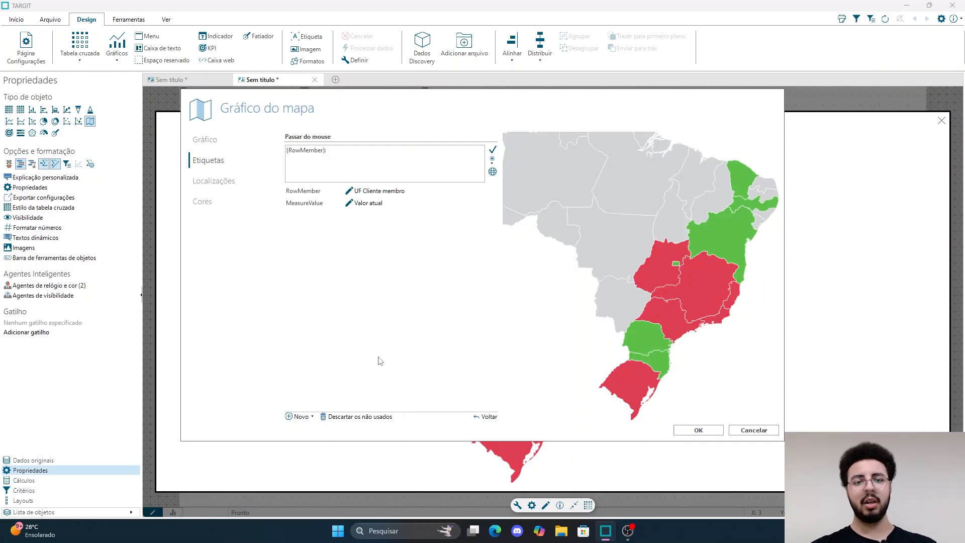
{"action": "left_click", "coordinate": [360, 417]}
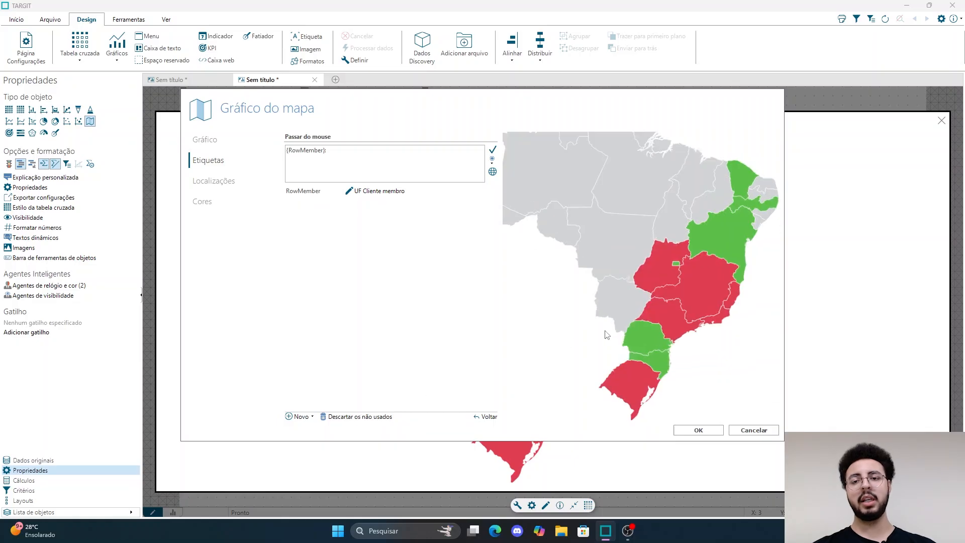
Step: Insert a new conditional text below the RowMember placeholder in the map's mouse-over text
{"action": "mouse_move", "coordinate": [723, 249]}
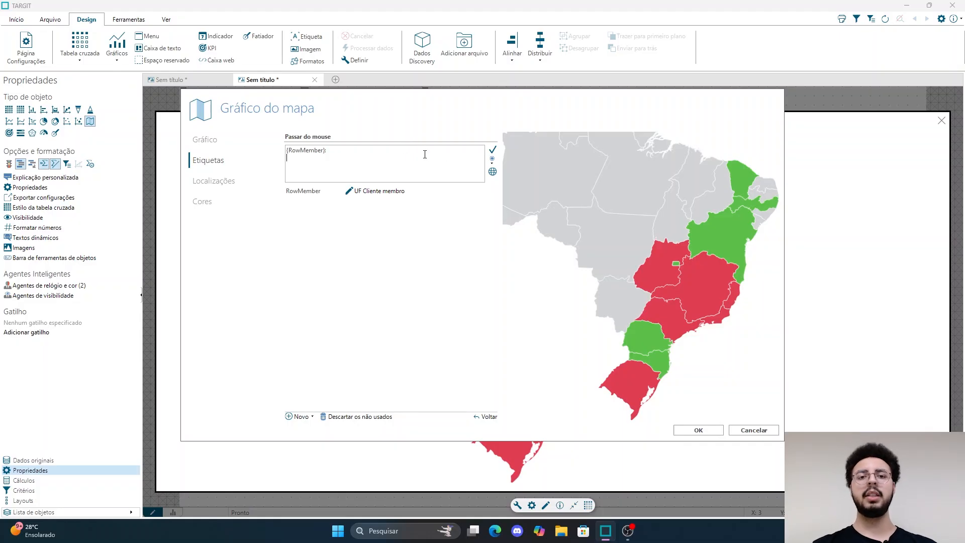
{"action": "left_click", "coordinate": [491, 159]}
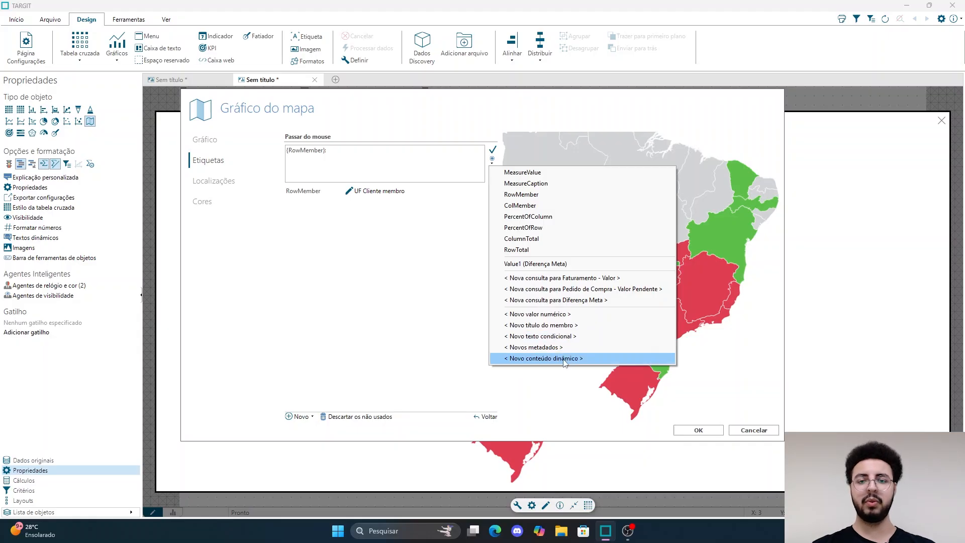
{"action": "left_click", "coordinate": [548, 336]}
{"action": "left_click", "coordinate": [365, 233]}
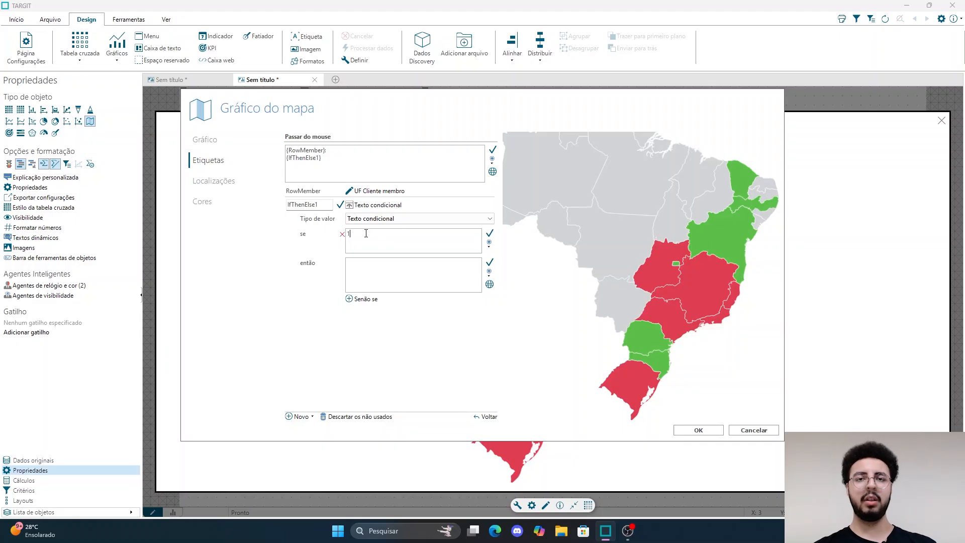
{"action": "left_click", "coordinate": [402, 216]}
{"action": "left_click", "coordinate": [402, 215]}
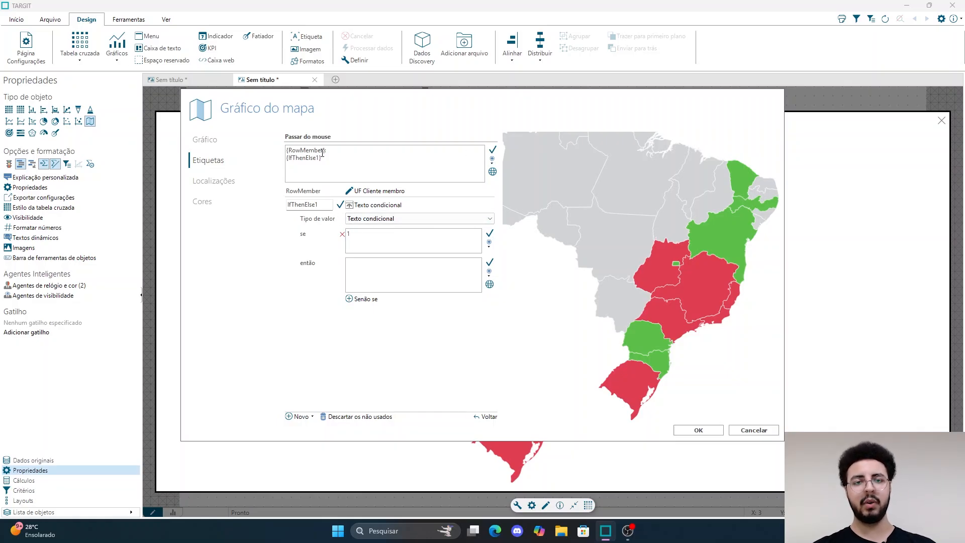
{"action": "left_click_drag", "start_coordinate": [326, 160], "coordinate": [257, 165]}
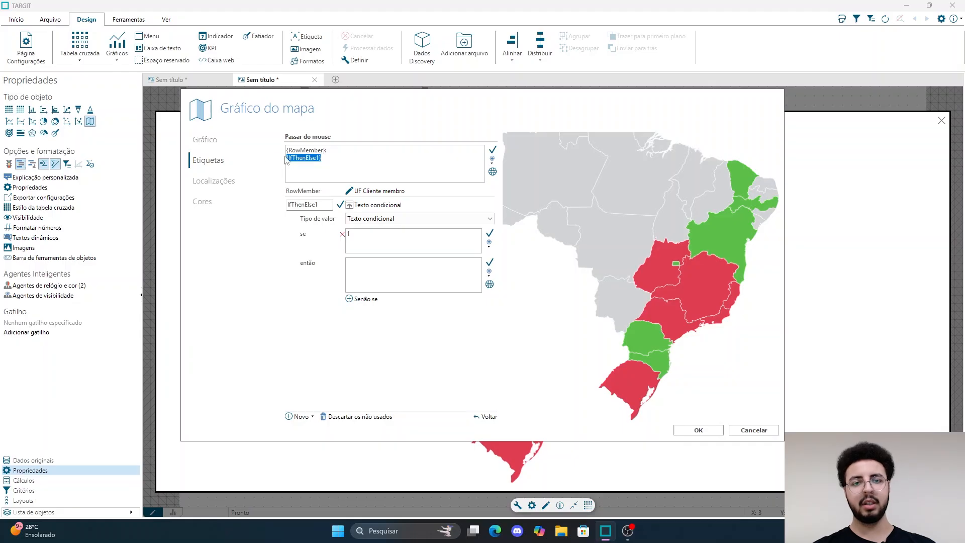
{"action": "left_click", "coordinate": [326, 159]}
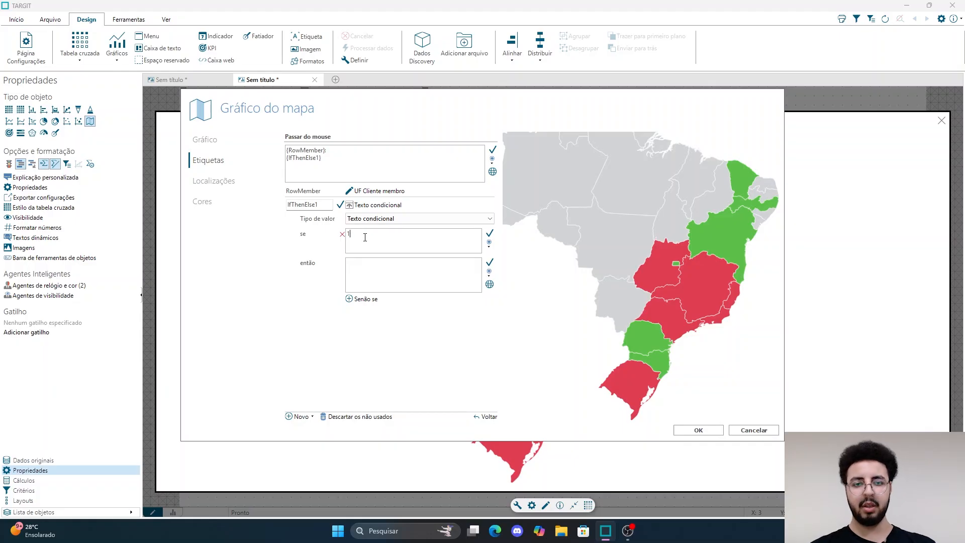
Step: For Value1 (Diferença Meta) >= 0, set the text "Meta Batida!" and, on a second line, "Valor Total do Faturamento:" followed by a new Faturamento - Valor query
{"action": "left_click", "coordinate": [489, 244]}
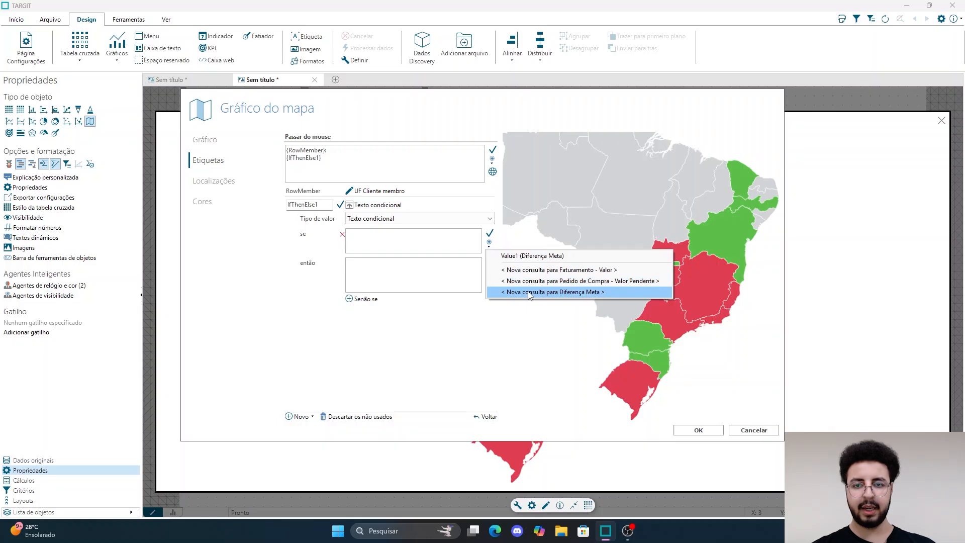
{"action": "left_click", "coordinate": [524, 256]}
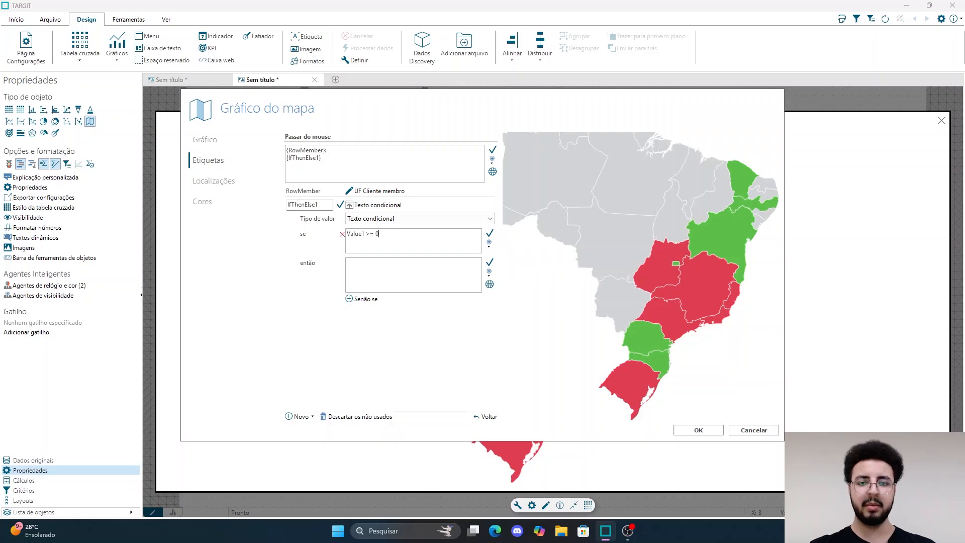
{"action": "left_click", "coordinate": [446, 268]}
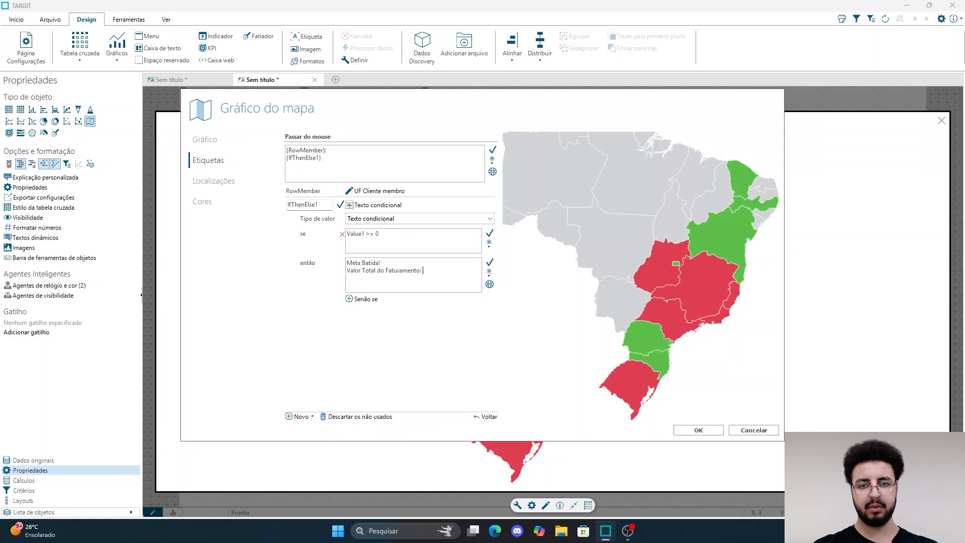
{"action": "left_click", "coordinate": [489, 271]}
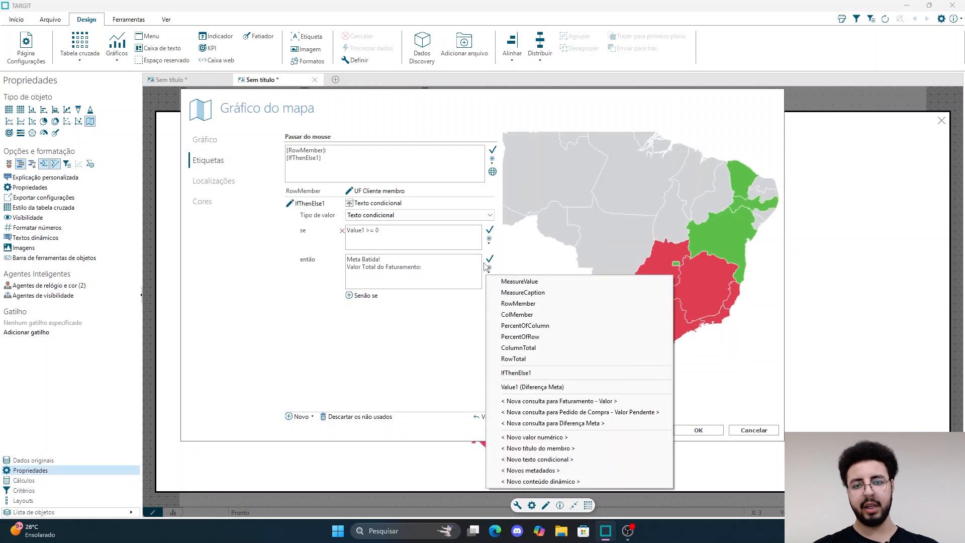
{"action": "left_click", "coordinate": [550, 404]}
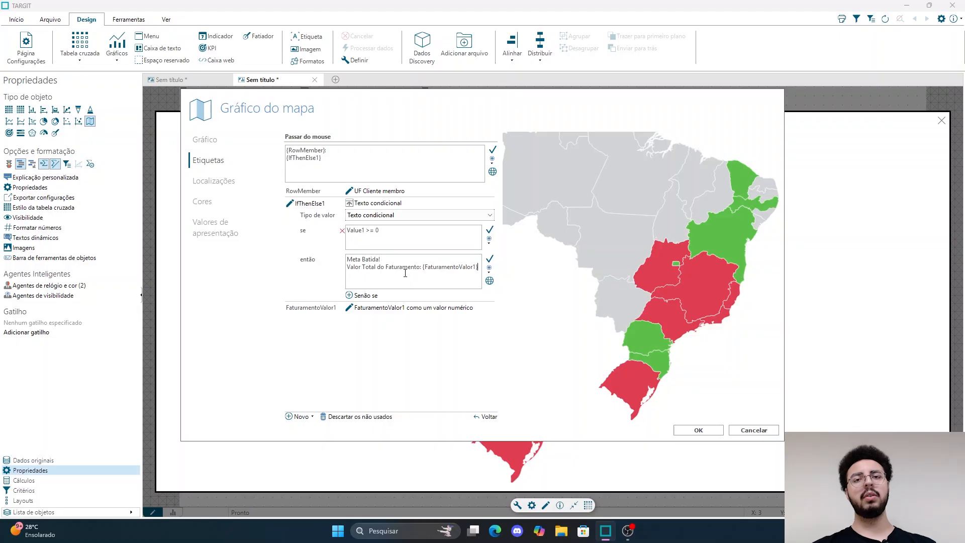
Step: Add an else-if condition Value1 < 0 to the conditional text with the result "Falta {Value1} para bater a meta!"
{"action": "left_click", "coordinate": [358, 296]}
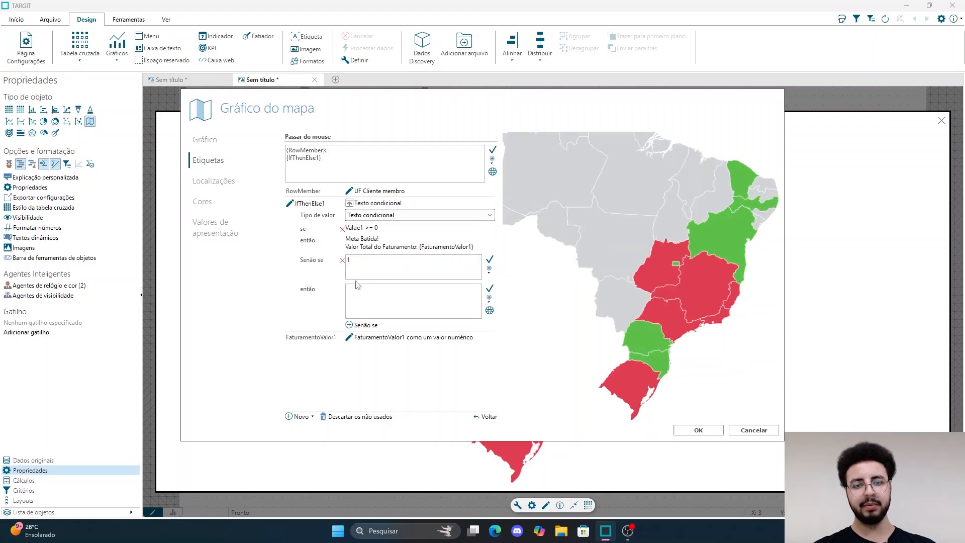
{"action": "left_click", "coordinate": [489, 271]}
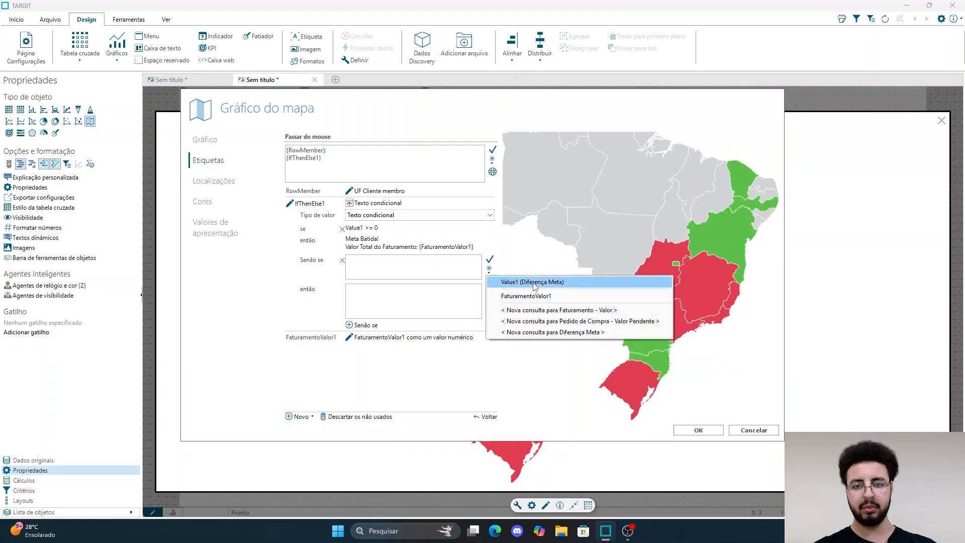
{"action": "left_click", "coordinate": [532, 282]}
{"action": "type", "text": "< 0"}
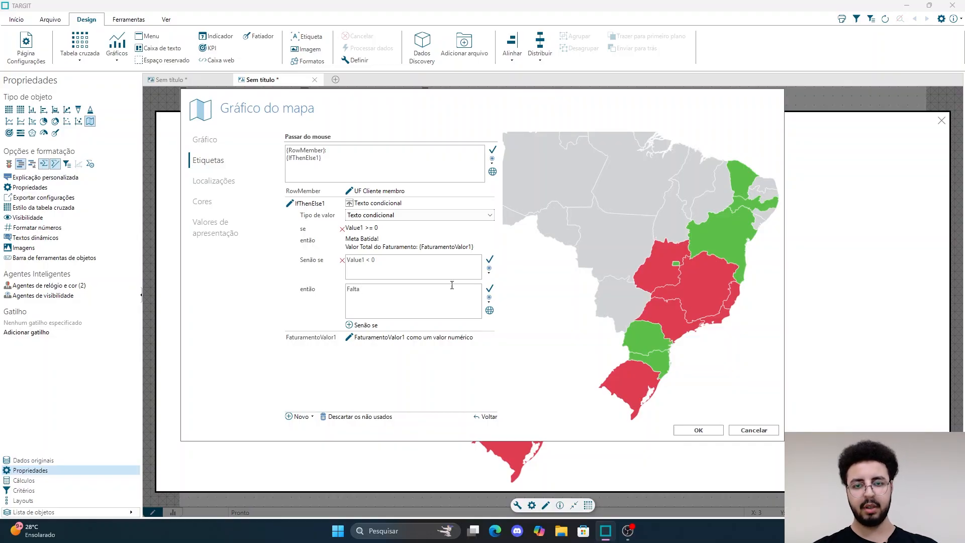
{"action": "left_click", "coordinate": [489, 298]}
{"action": "left_click", "coordinate": [533, 203]}
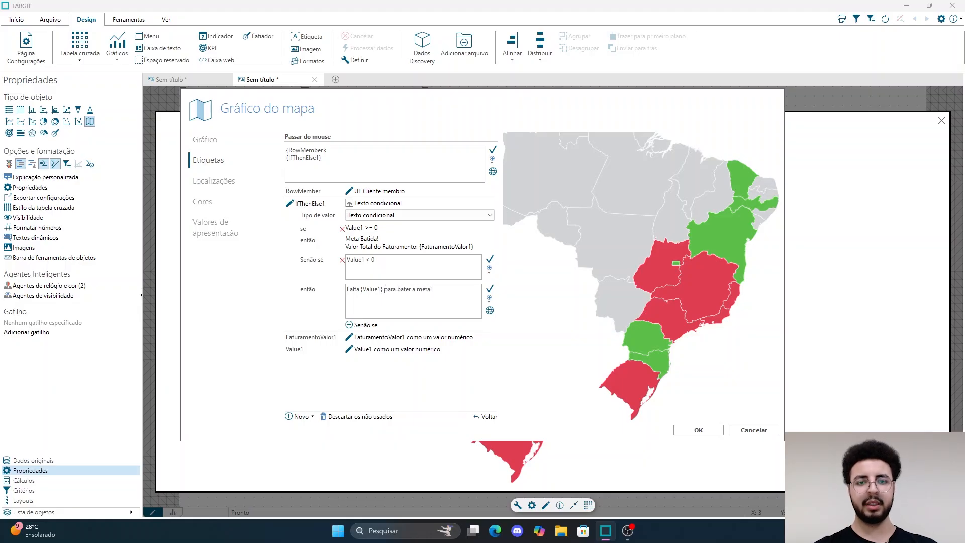
{"action": "left_click", "coordinate": [489, 261]}
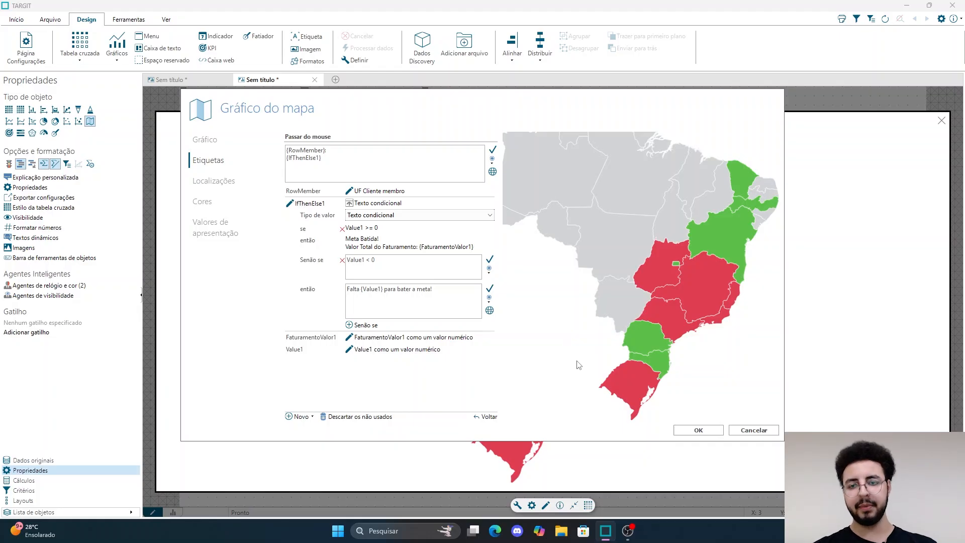
Step: Check the new mouse-over texts on the states in the preview and apply the map chart properties
{"action": "mouse_move", "coordinate": [625, 387]}
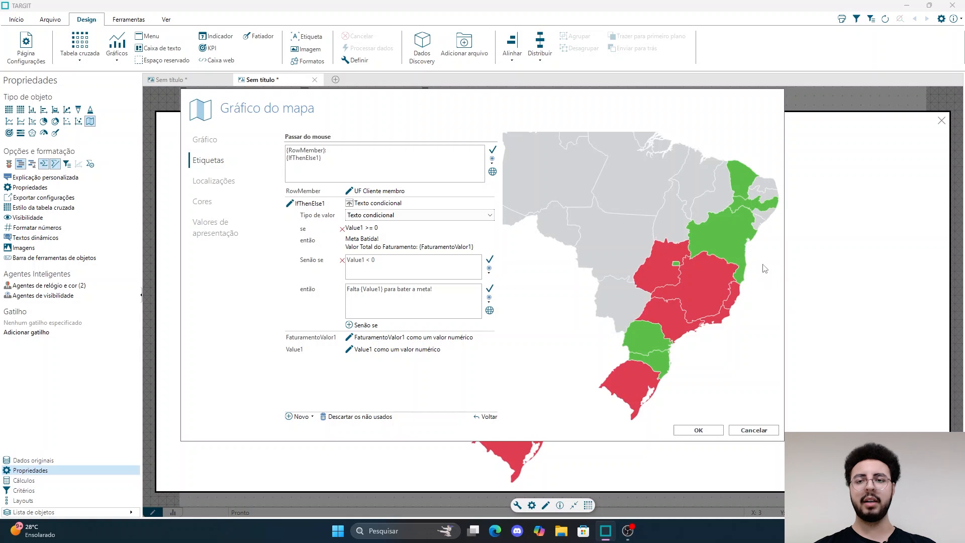
{"action": "mouse_move", "coordinate": [737, 242]}
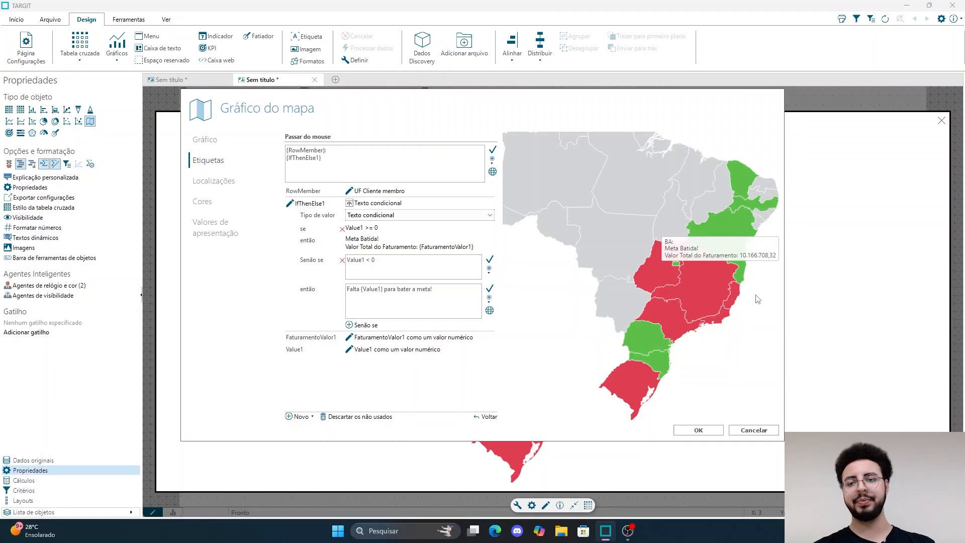
{"action": "left_click", "coordinate": [698, 429]}
{"action": "mouse_move", "coordinate": [608, 299]}
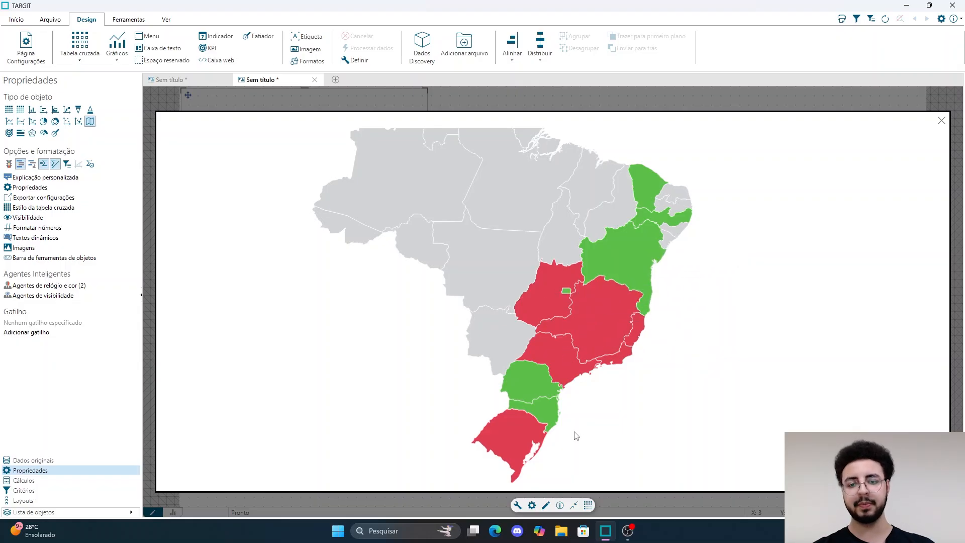
Step: Set the map chart's title to "Mapa Brasil Faturamento x Meta" in its properties
{"action": "left_click", "coordinate": [532, 505]}
{"action": "left_click", "coordinate": [206, 140]}
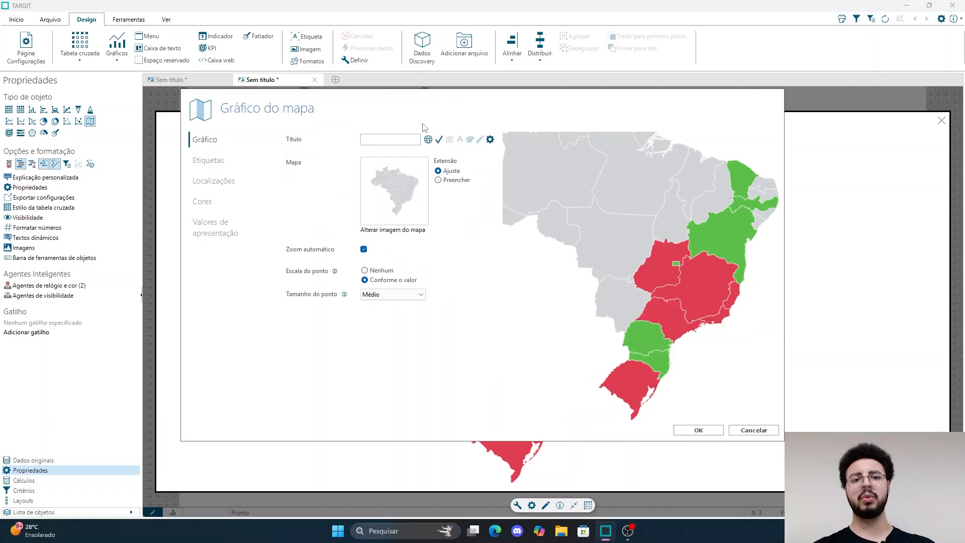
{"action": "type", "text": "M"}
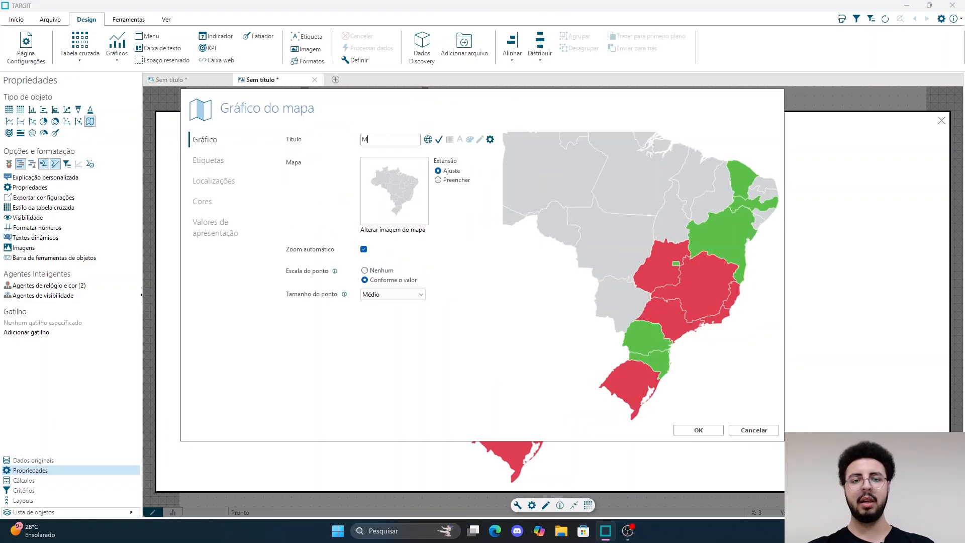
{"action": "type", "text": "apa Brasil"}
{"action": "type", "text": " Faturament"}
{"action": "type", "text": "o x M"}
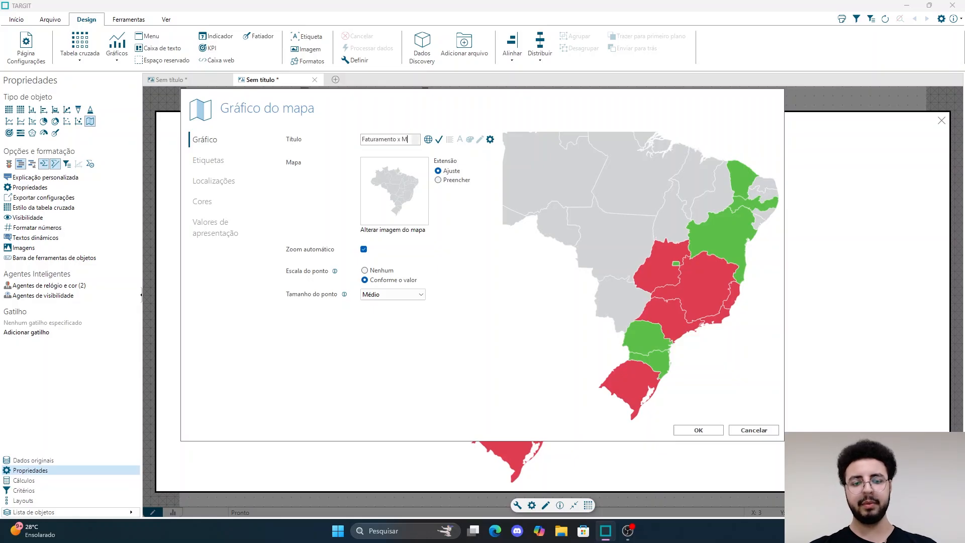
{"action": "type", "text": "eta"}
Step: Centre the map title, apply it to the chart and check the mouse-over texts of green and red states
{"action": "left_click", "coordinate": [449, 139]}
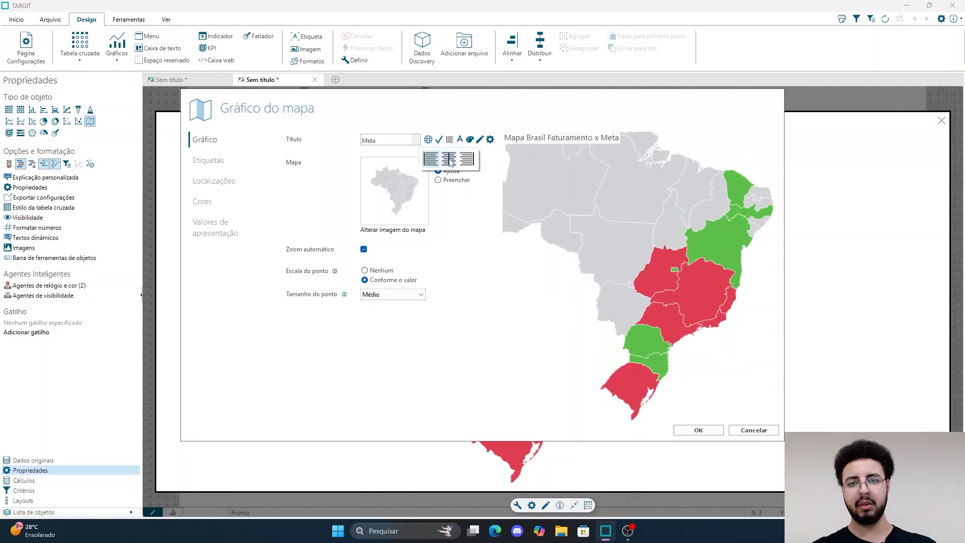
{"action": "left_click", "coordinate": [449, 160]}
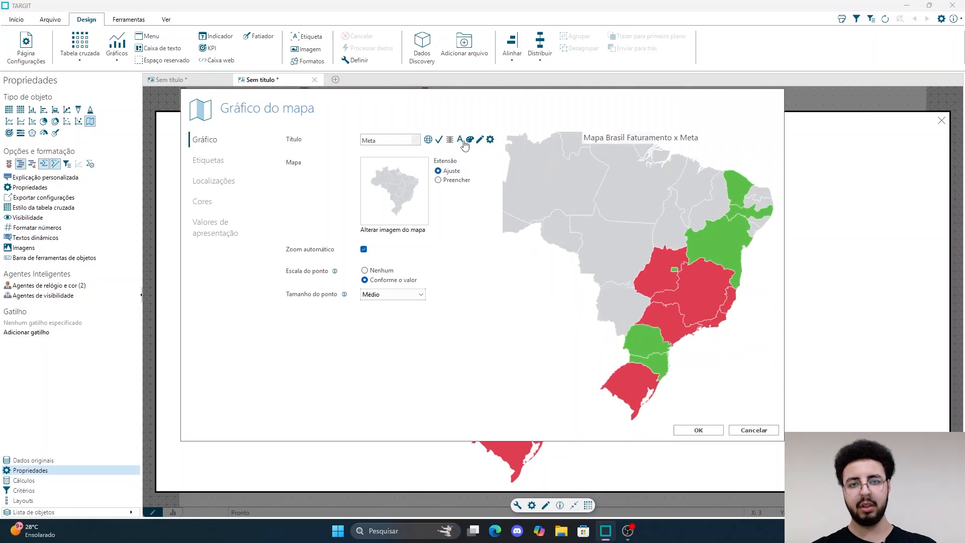
{"action": "left_click", "coordinate": [698, 430]}
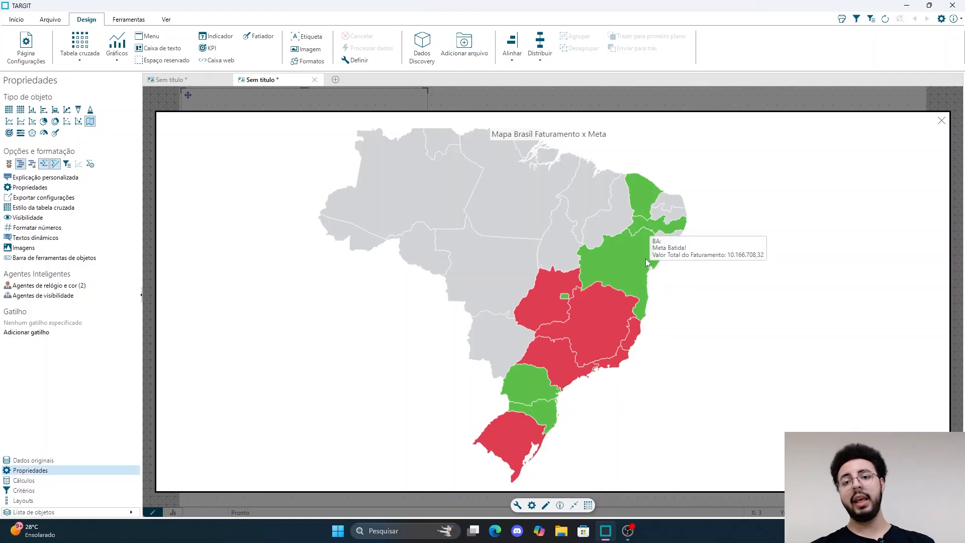
{"action": "mouse_move", "coordinate": [641, 213]}
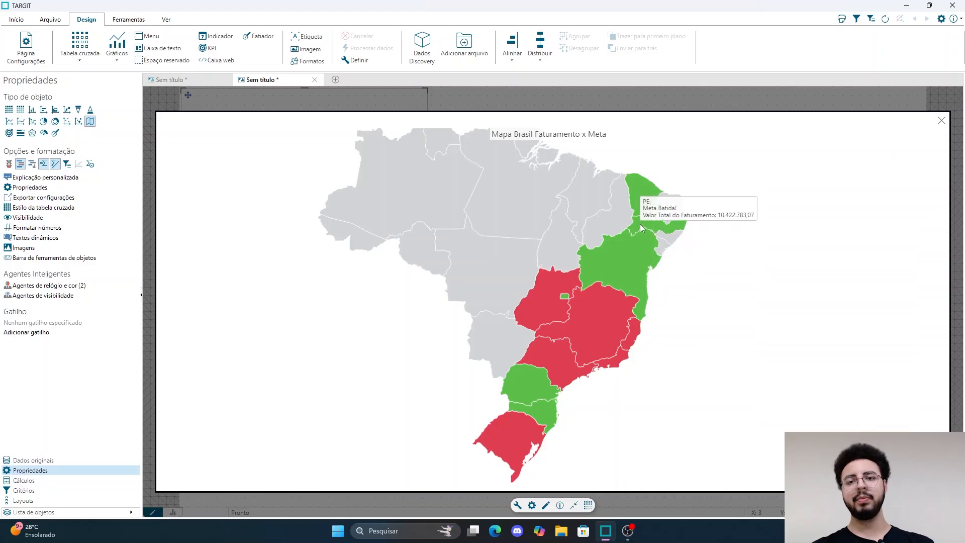
{"action": "mouse_move", "coordinate": [613, 317]}
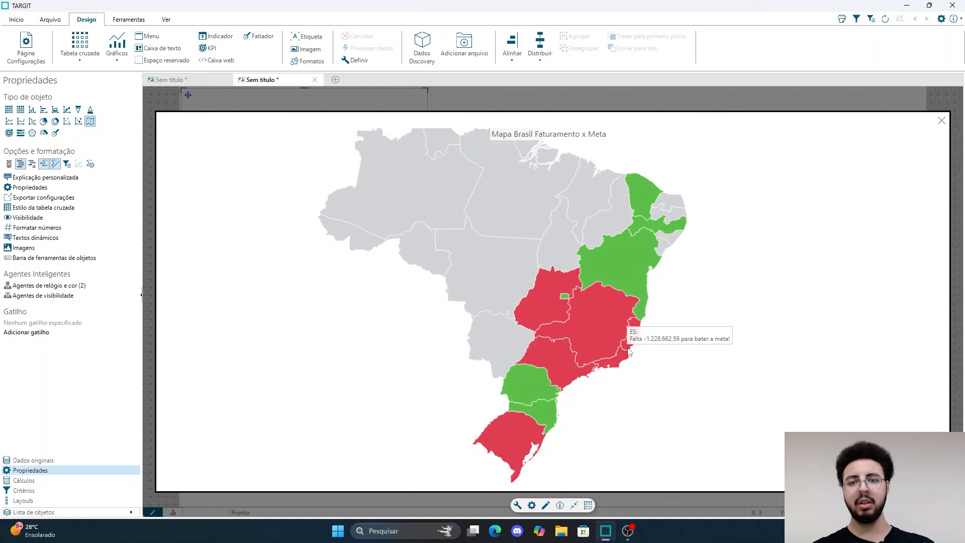
Step: Close the enlarged preview of the map chart, then reposition and enlarge the map on the left half of the report page
{"action": "mouse_move", "coordinate": [542, 418]}
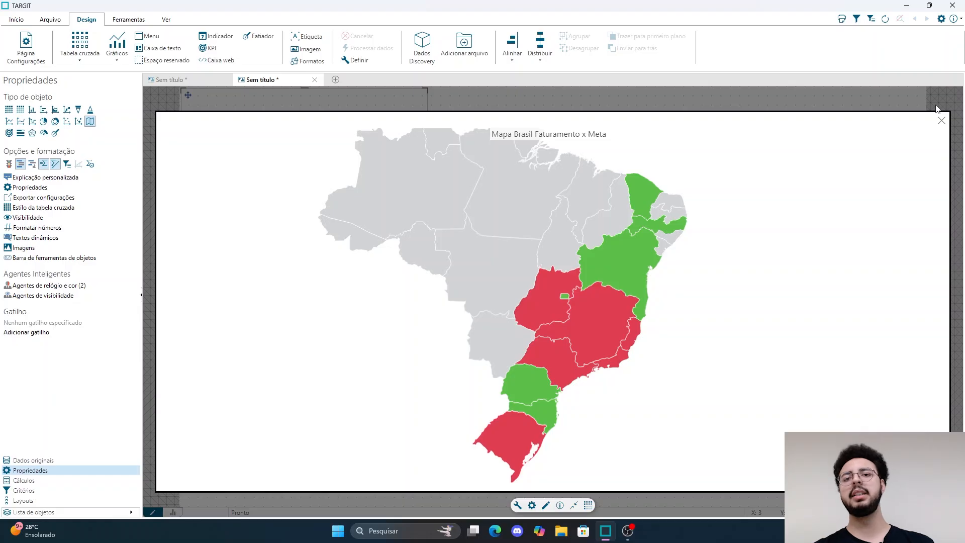
{"action": "left_click", "coordinate": [941, 121]}
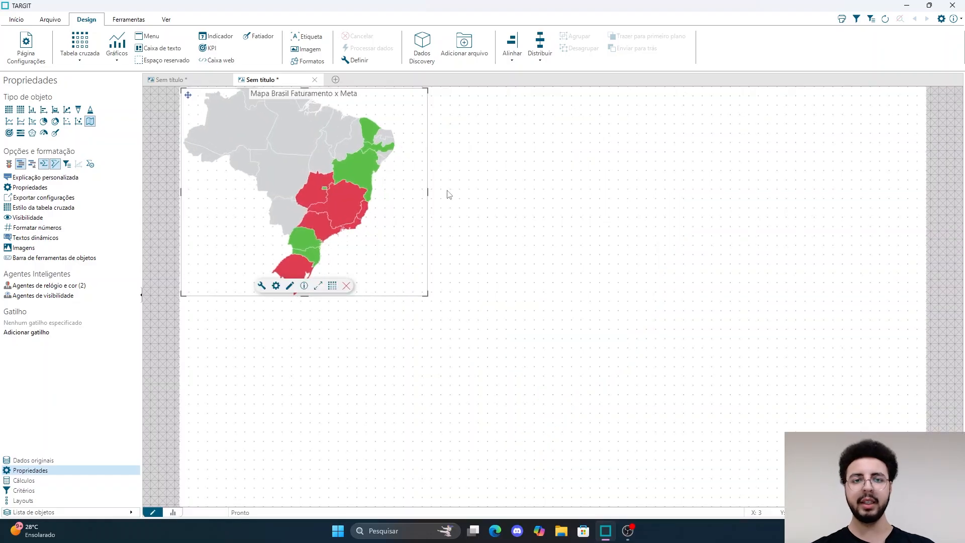
{"action": "left_click_drag", "start_coordinate": [188, 95], "coordinate": [196, 122]}
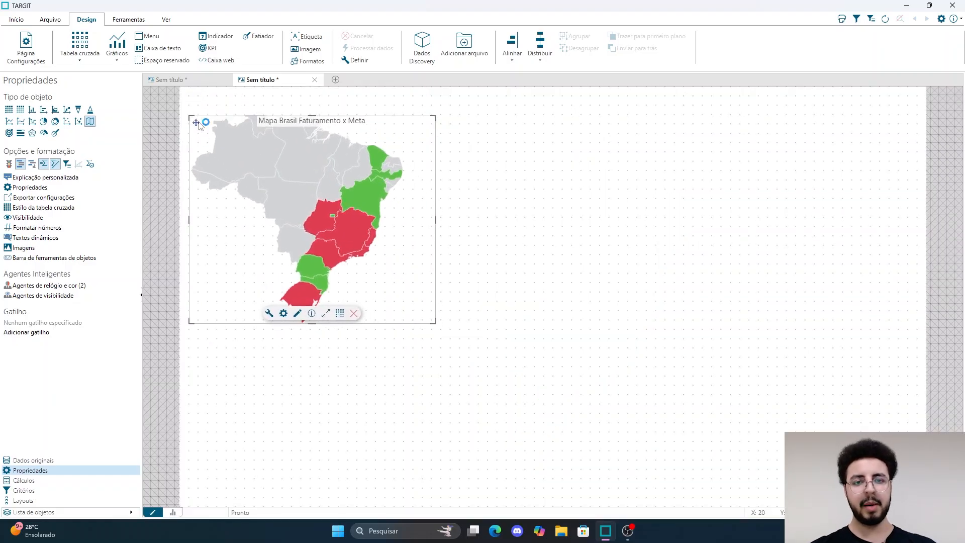
{"action": "left_click_drag", "start_coordinate": [435, 324], "coordinate": [647, 450]}
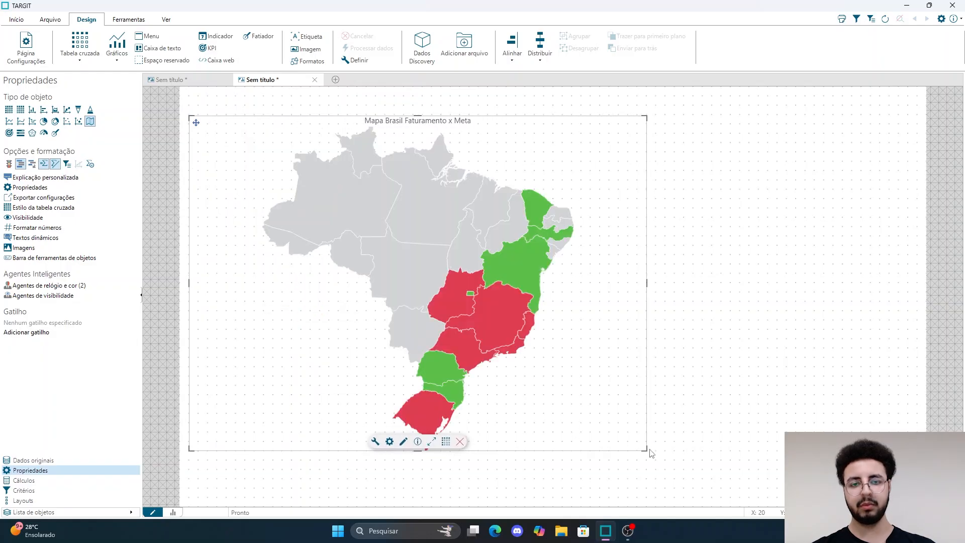
{"action": "left_click_drag", "start_coordinate": [196, 122], "coordinate": [181, 105]}
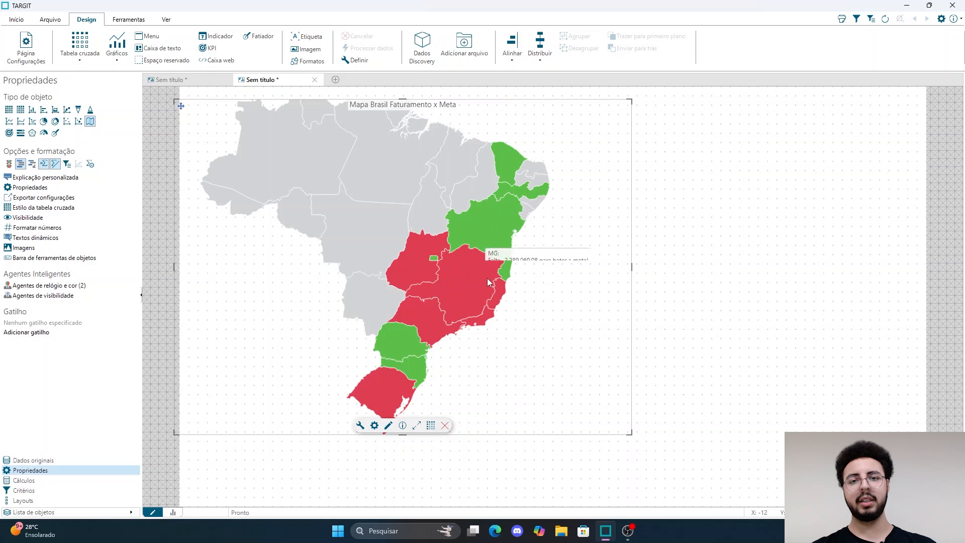
{"action": "left_click", "coordinate": [679, 265]}
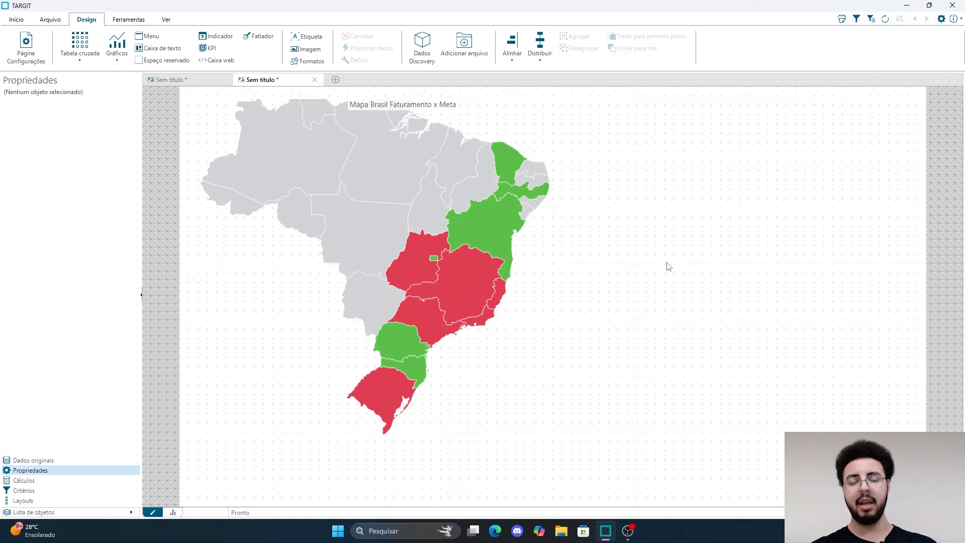
{"action": "left_click", "coordinate": [590, 233]}
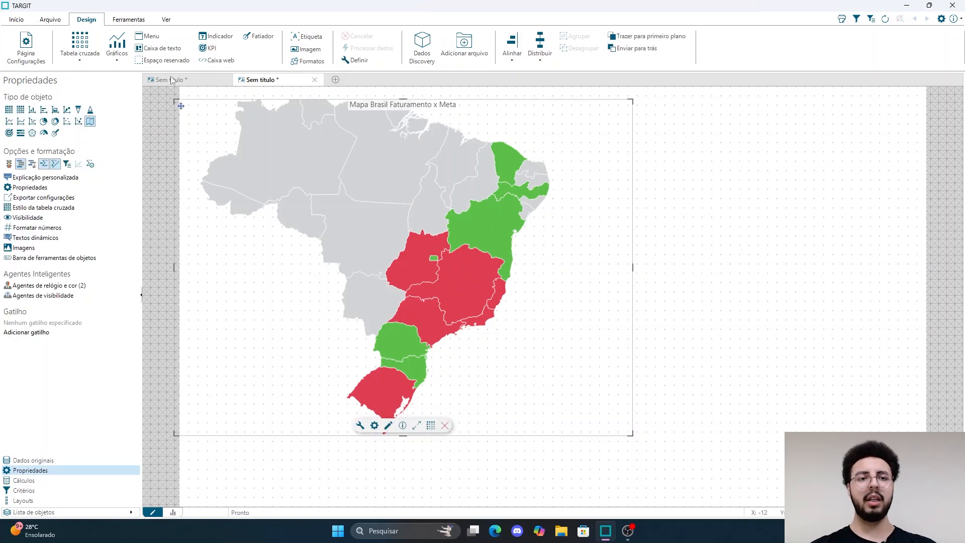
Step: Add a crosstab with the Descrição Cliente dimension from the Cliente folder as its rows
{"action": "left_click", "coordinate": [74, 53]}
{"action": "left_click", "coordinate": [42, 165]}
{"action": "scroll", "coordinate": [44, 168], "scroll_direction": "up", "scroll_amount": 10}
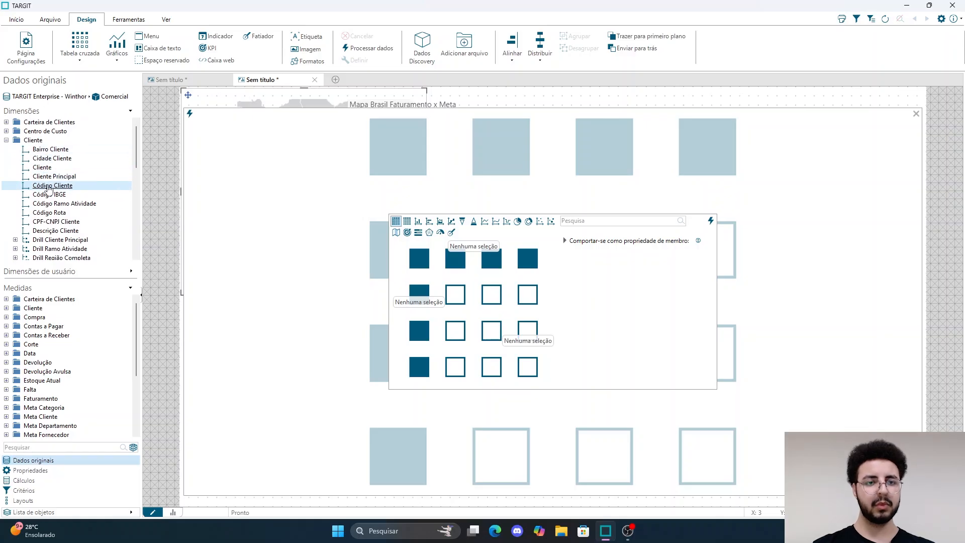
{"action": "scroll", "coordinate": [53, 208], "scroll_direction": "down", "scroll_amount": 3}
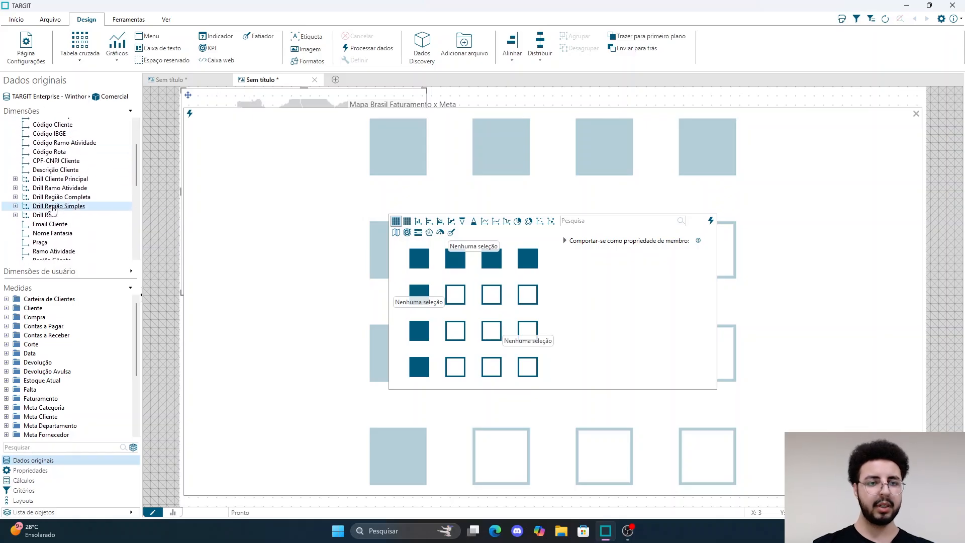
{"action": "double_click", "coordinate": [55, 152]}
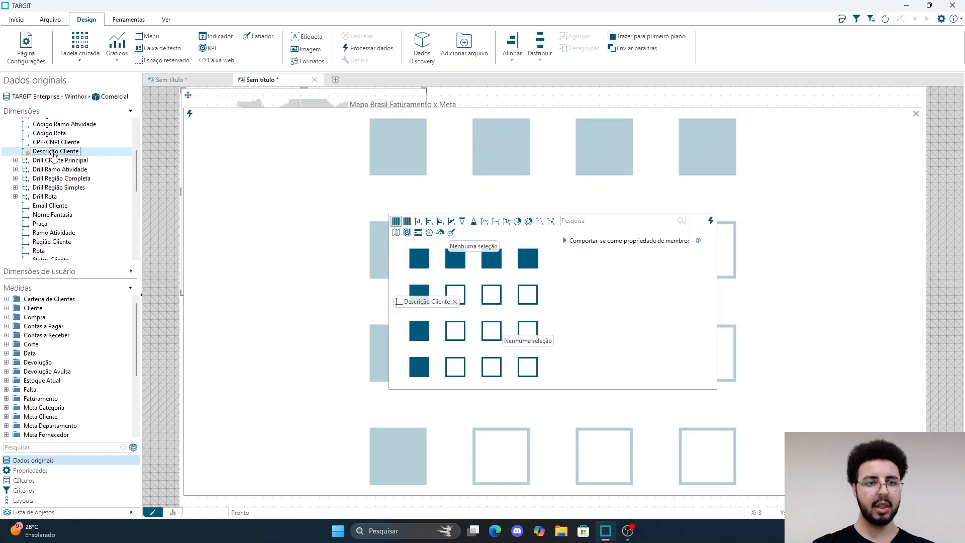
Step: Add the measure Faturamento - Positivação from the Faturamento folder to the crosstab
{"action": "double_click", "coordinate": [51, 398]}
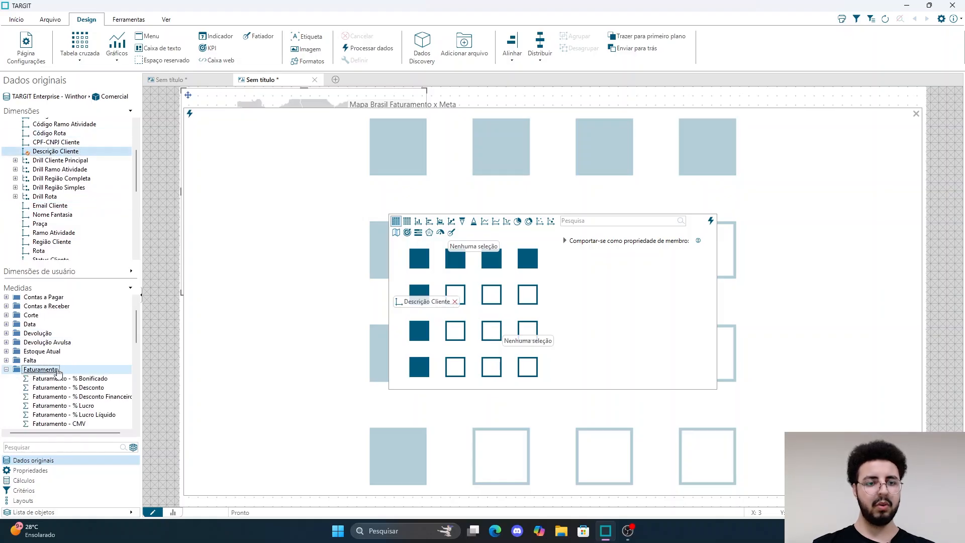
{"action": "scroll", "coordinate": [59, 372], "scroll_direction": "down", "scroll_amount": 4}
{"action": "scroll", "coordinate": [59, 373], "scroll_direction": "down", "scroll_amount": 3}
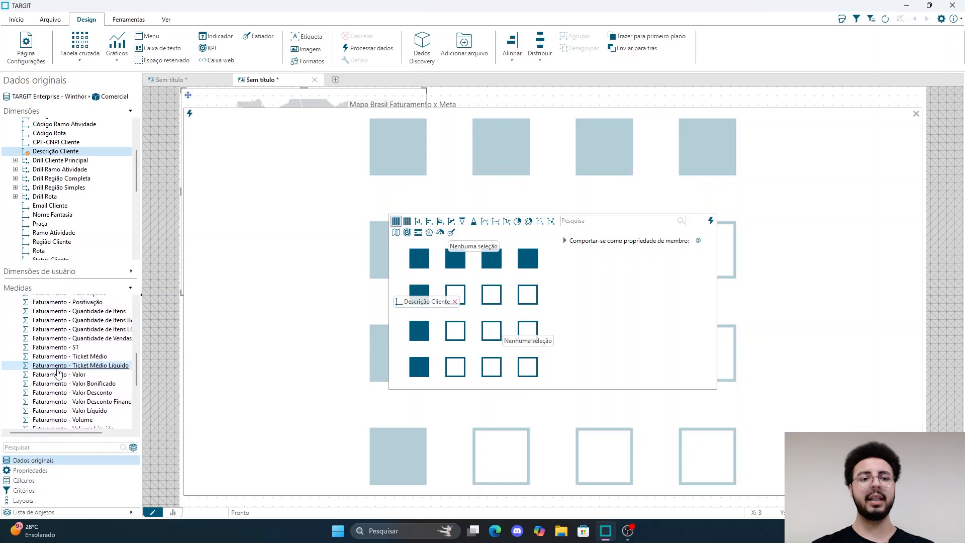
{"action": "scroll", "coordinate": [59, 372], "scroll_direction": "down", "scroll_amount": 1}
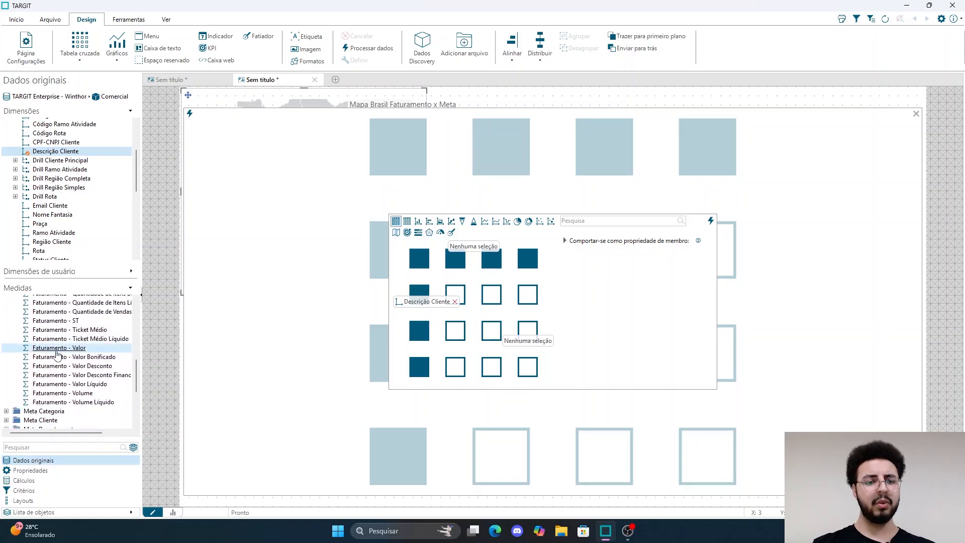
{"action": "scroll", "coordinate": [57, 352], "scroll_direction": "up", "scroll_amount": 2}
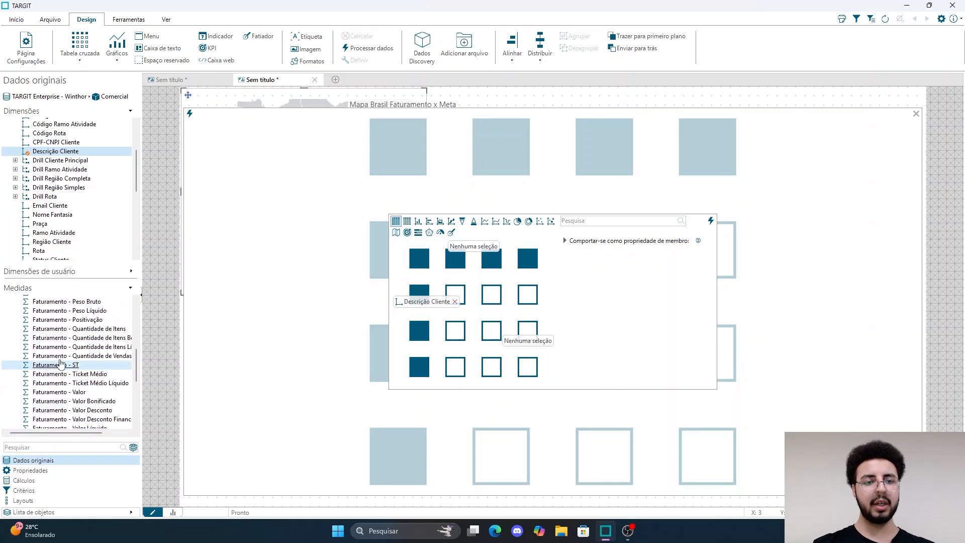
{"action": "left_click", "coordinate": [55, 321]}
{"action": "scroll", "coordinate": [56, 322], "scroll_direction": "up", "scroll_amount": 4}
{"action": "left_click", "coordinate": [52, 334]}
Step: Add the measure Cliente - Quantidade de Clientes and run the crosstab
{"action": "scroll", "coordinate": [53, 335], "scroll_direction": "up", "scroll_amount": 3}
{"action": "left_click", "coordinate": [40, 308]}
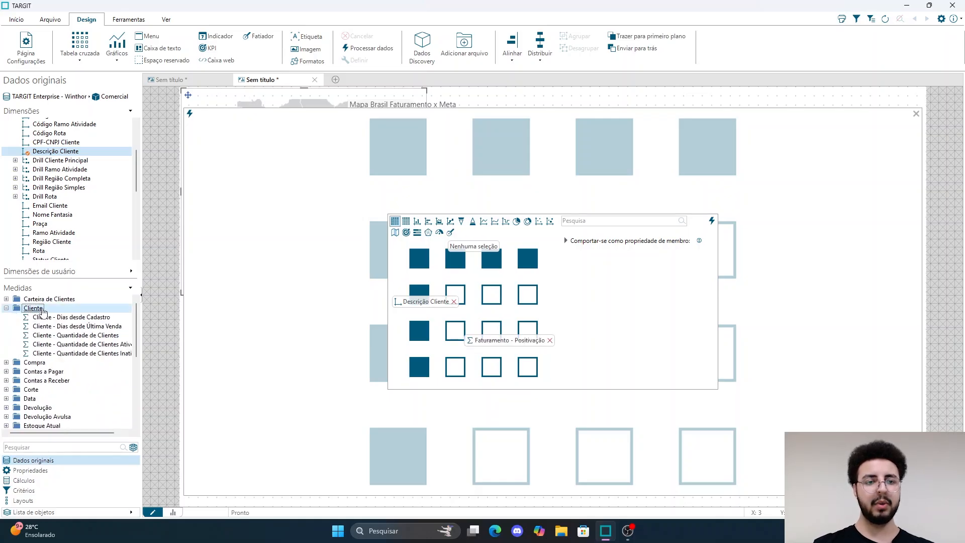
{"action": "left_click", "coordinate": [66, 336]}
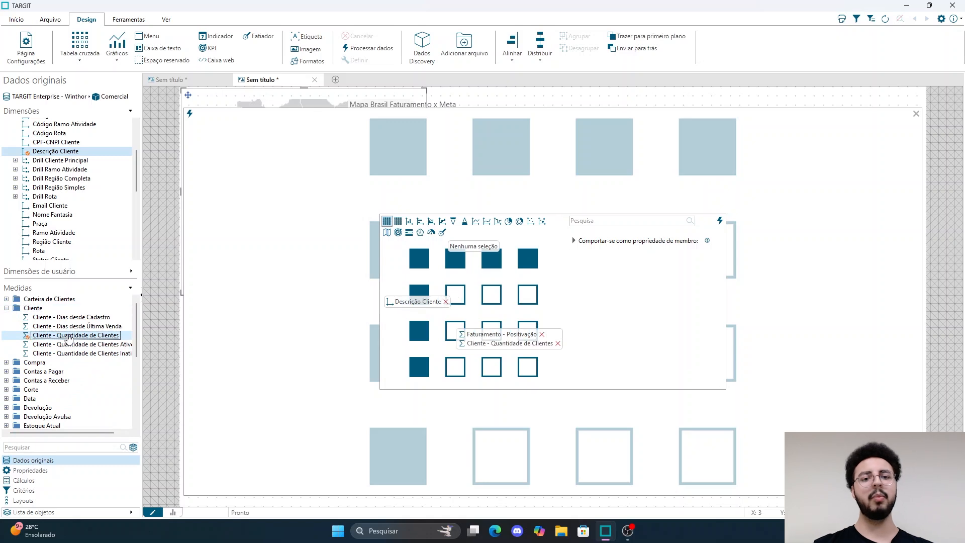
{"action": "left_click", "coordinate": [33, 309]}
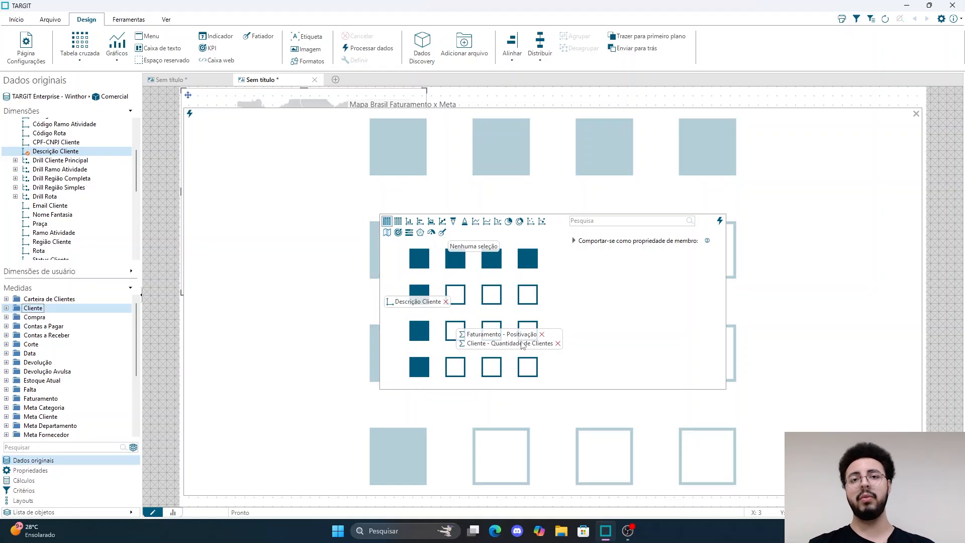
{"action": "left_click", "coordinate": [720, 222]}
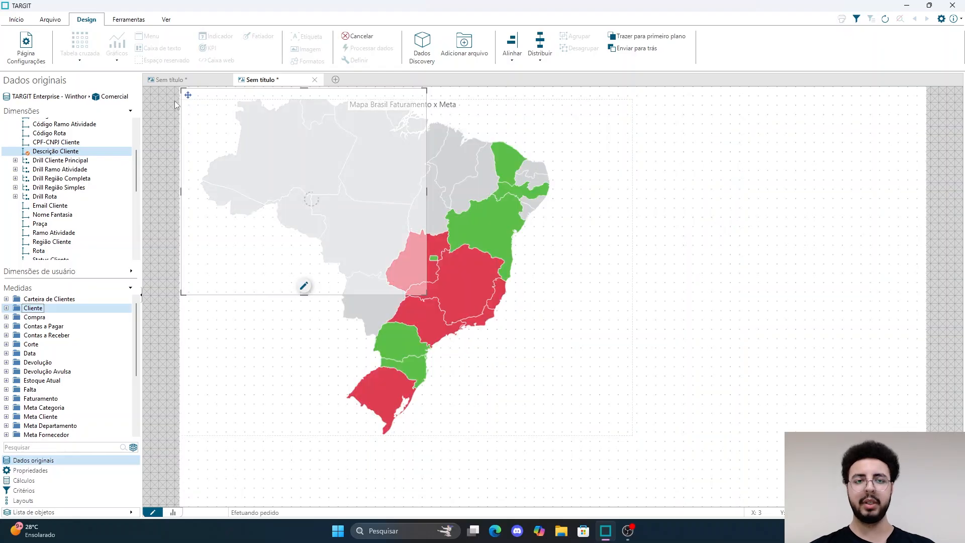
Step: Place the customer crosstab beside the map, enlarge it and fit its columns to the object's width
{"action": "left_click_drag", "start_coordinate": [186, 94], "coordinate": [625, 121]}
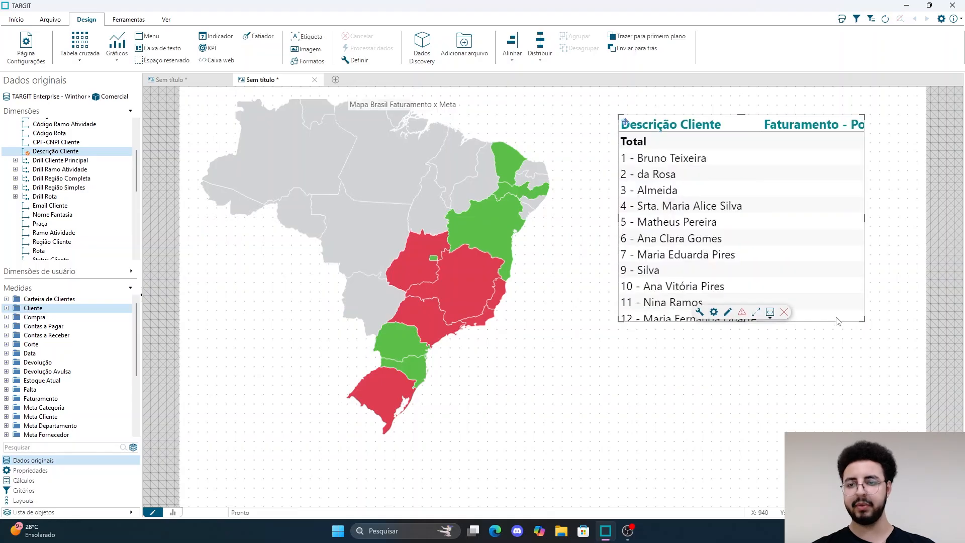
{"action": "left_click_drag", "start_coordinate": [864, 321], "coordinate": [917, 352]}
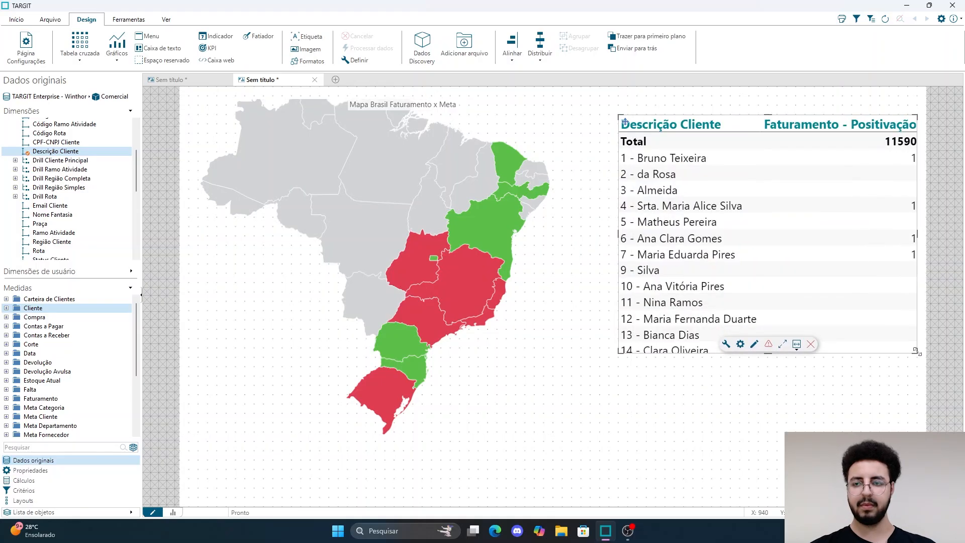
{"action": "left_click", "coordinate": [797, 345]}
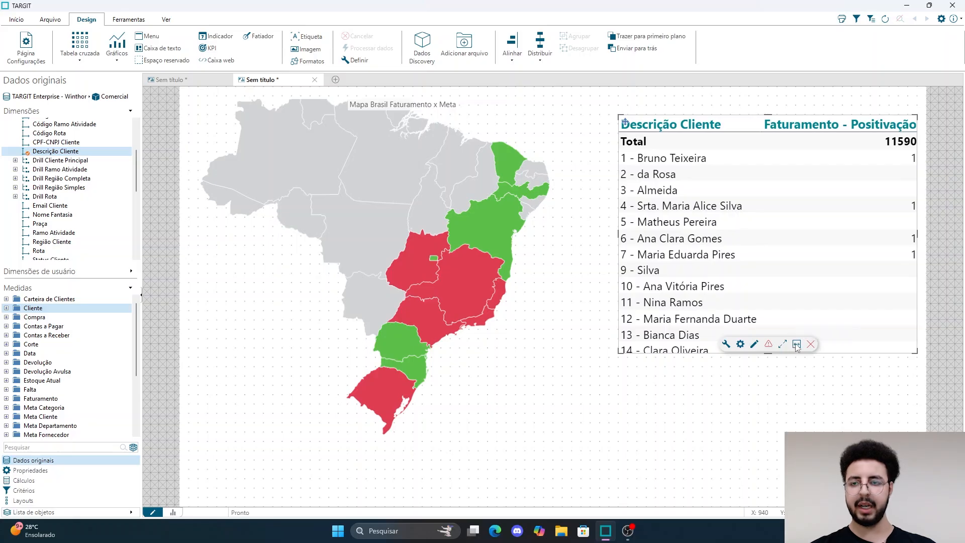
Step: Shift the crosstab closer to the map and extend it downwards to show more customer rows
{"action": "left_click_drag", "start_coordinate": [625, 121], "coordinate": [591, 102]}
{"action": "left_click_drag", "start_coordinate": [880, 331], "coordinate": [905, 343]}
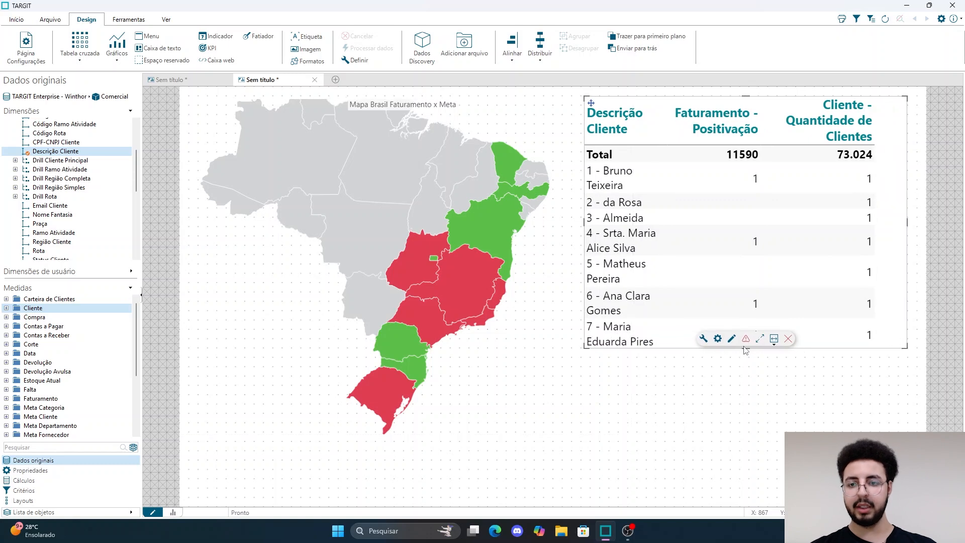
{"action": "left_click_drag", "start_coordinate": [746, 348], "coordinate": [746, 472]}
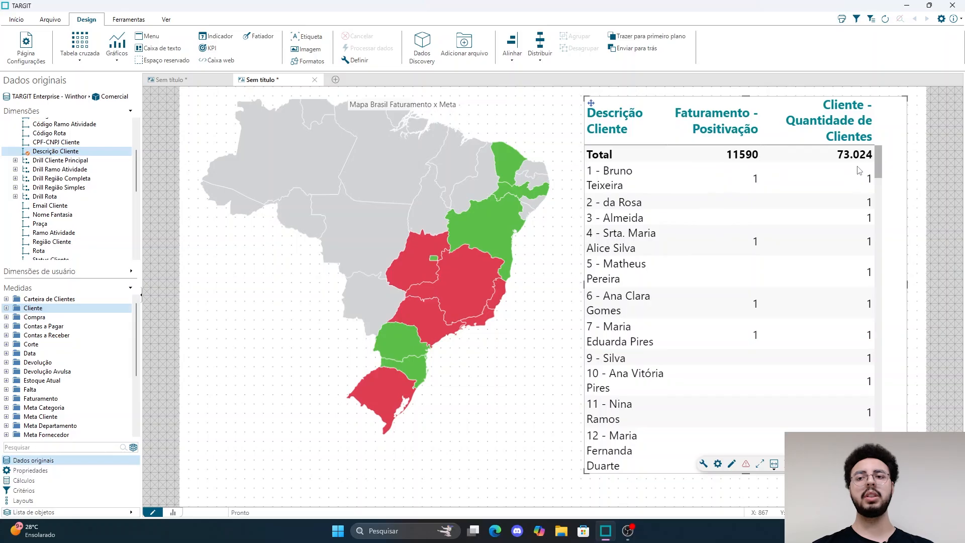
{"action": "left_click", "coordinate": [581, 158]}
{"action": "left_click", "coordinate": [317, 481]}
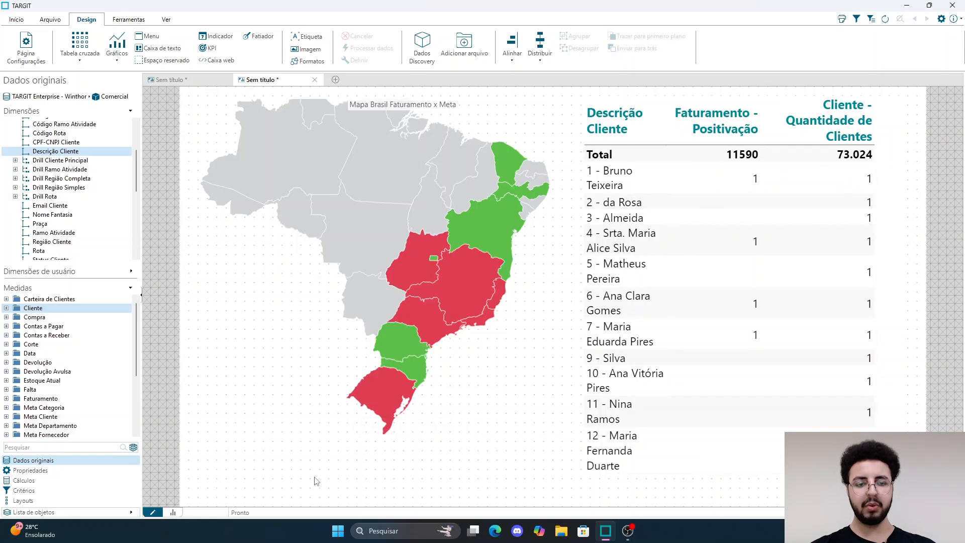
Step: Collapse the side pane, switch the report to consumer mode and check the mouse-over texts on the map's states
{"action": "left_click", "coordinate": [142, 297]}
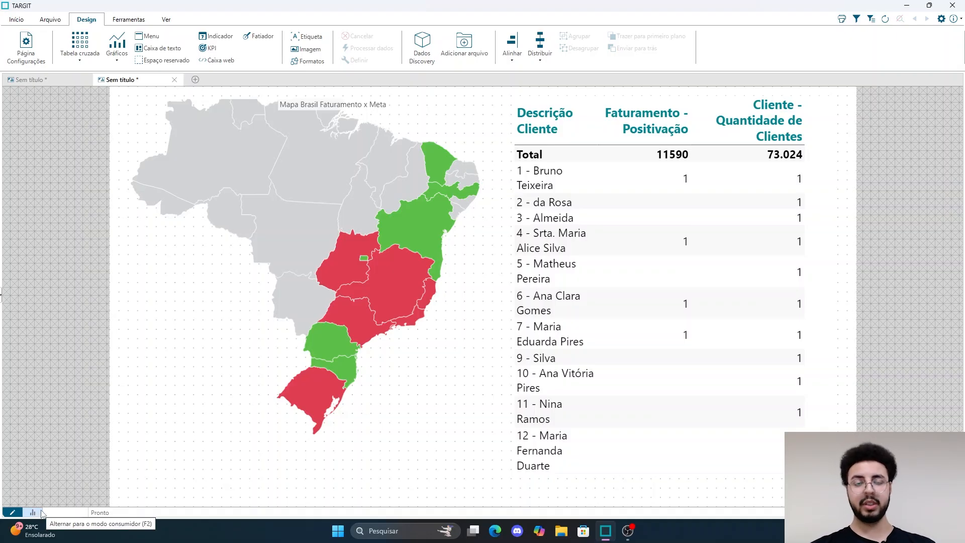
{"action": "left_click", "coordinate": [33, 512]}
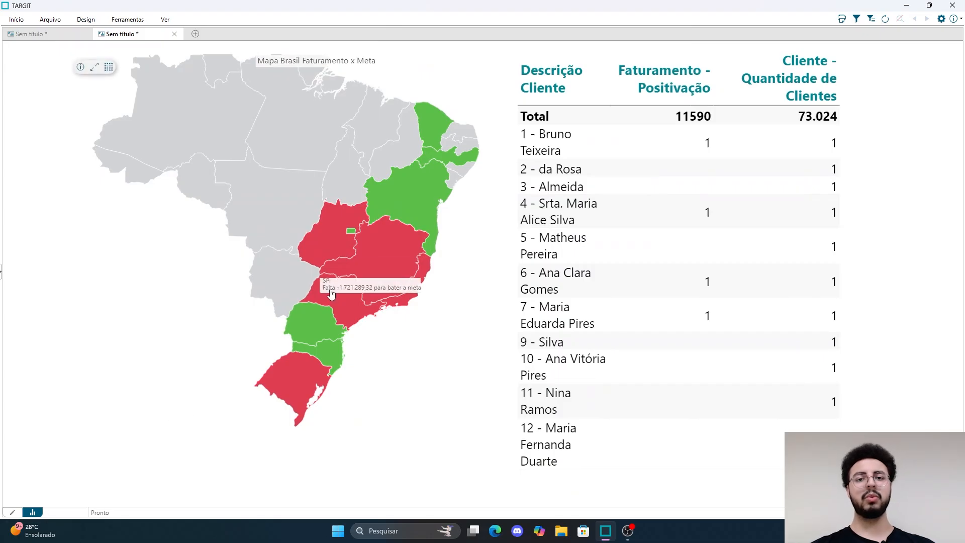
{"action": "mouse_move", "coordinate": [405, 197]}
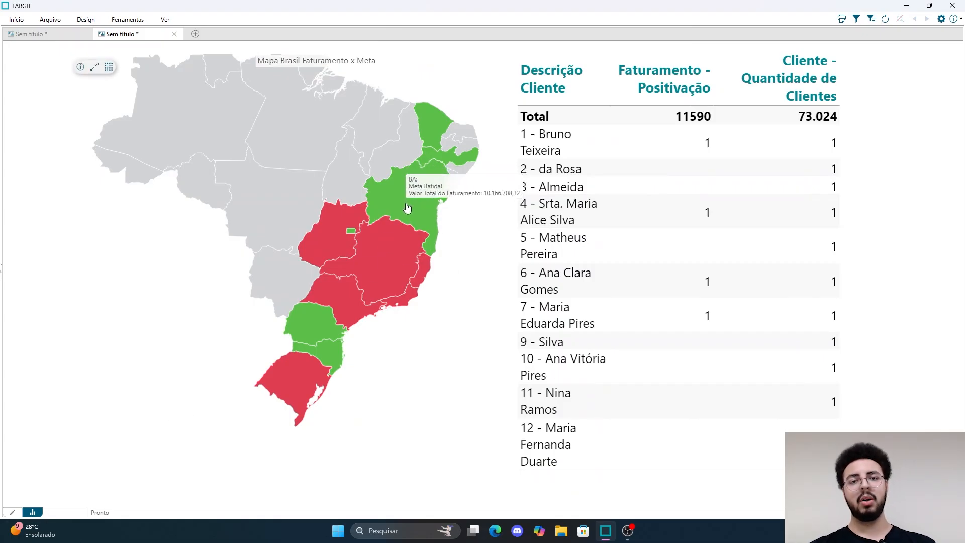
{"action": "mouse_move", "coordinate": [388, 250]}
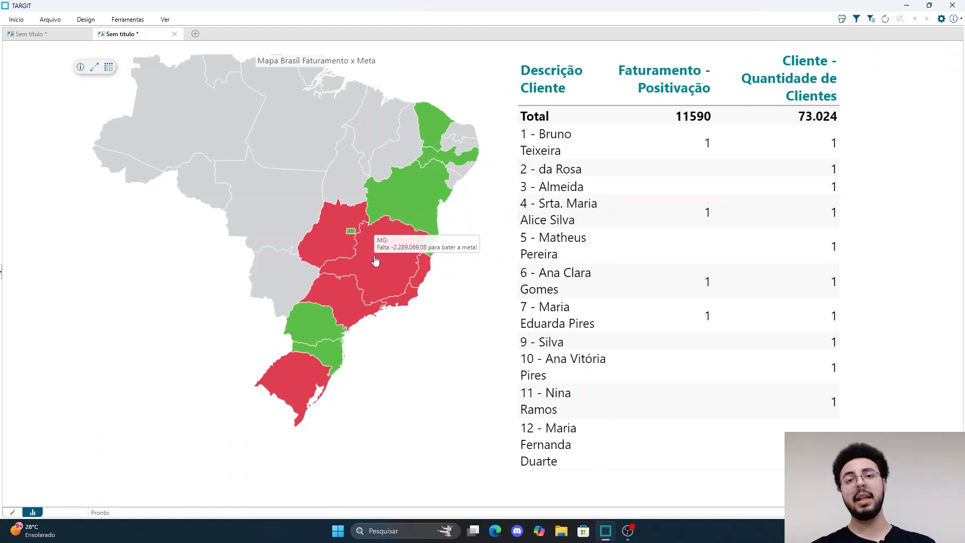
Step: Filter the crosstab by the state MG on the map, look through its customers and clear the selection
{"action": "left_click", "coordinate": [373, 260]}
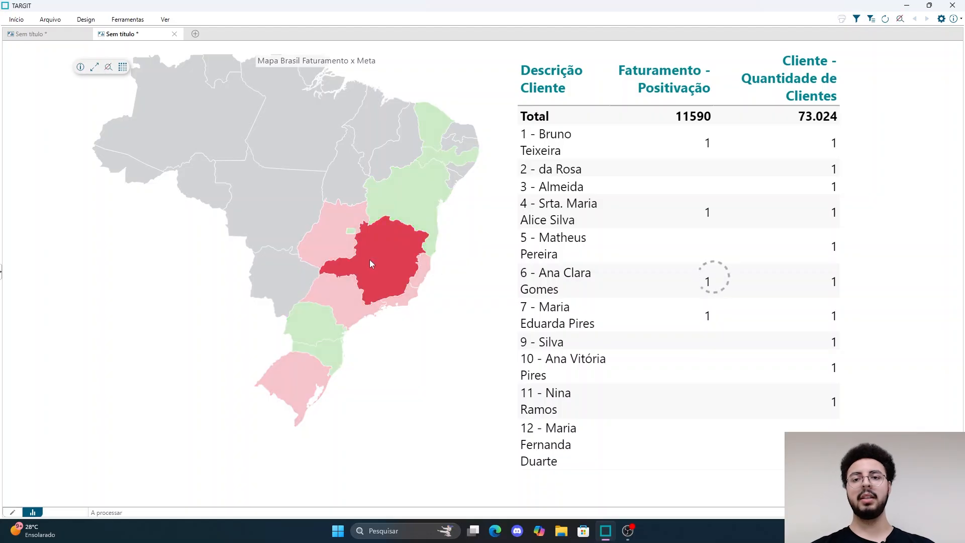
{"action": "scroll", "coordinate": [609, 273], "scroll_direction": "down", "scroll_amount": 5}
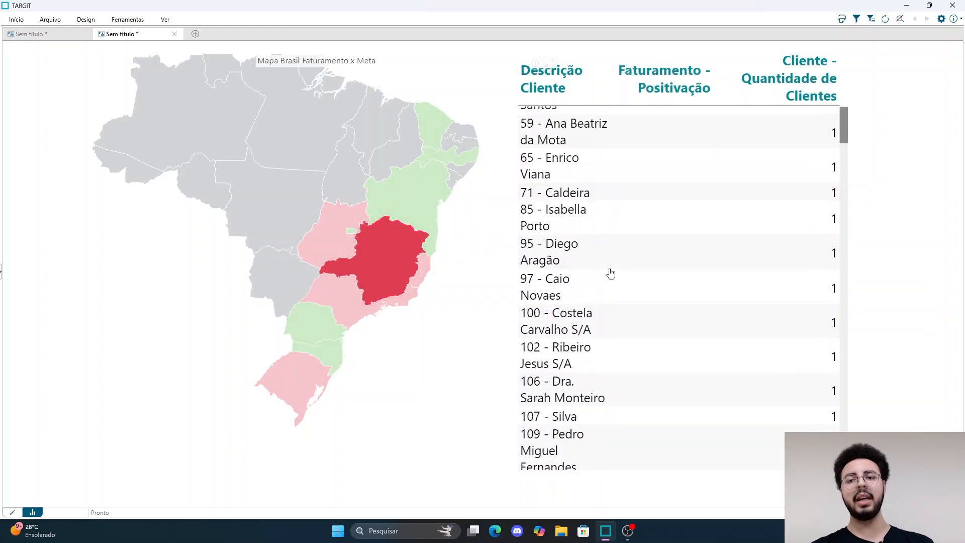
{"action": "scroll", "coordinate": [611, 273], "scroll_direction": "down", "scroll_amount": 15}
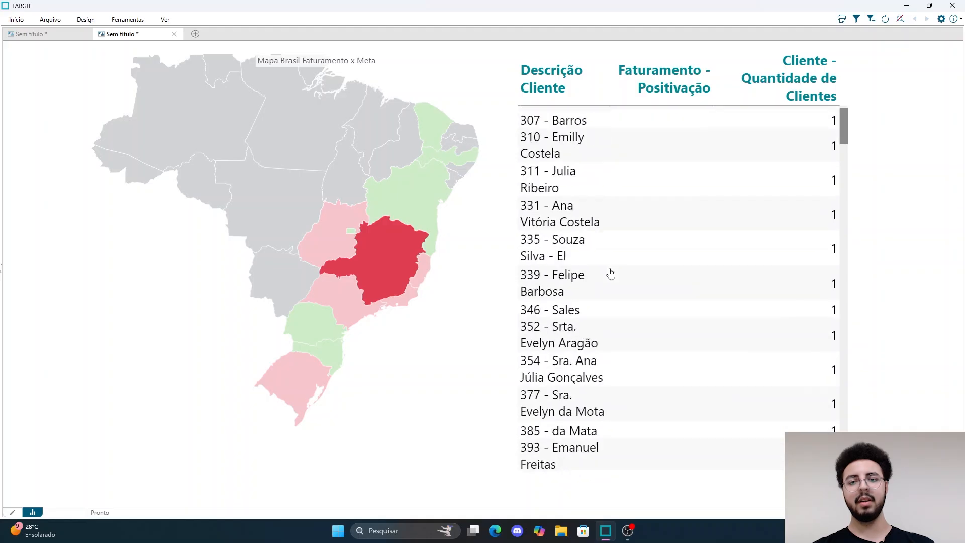
{"action": "scroll", "coordinate": [611, 273], "scroll_direction": "up", "scroll_amount": 15}
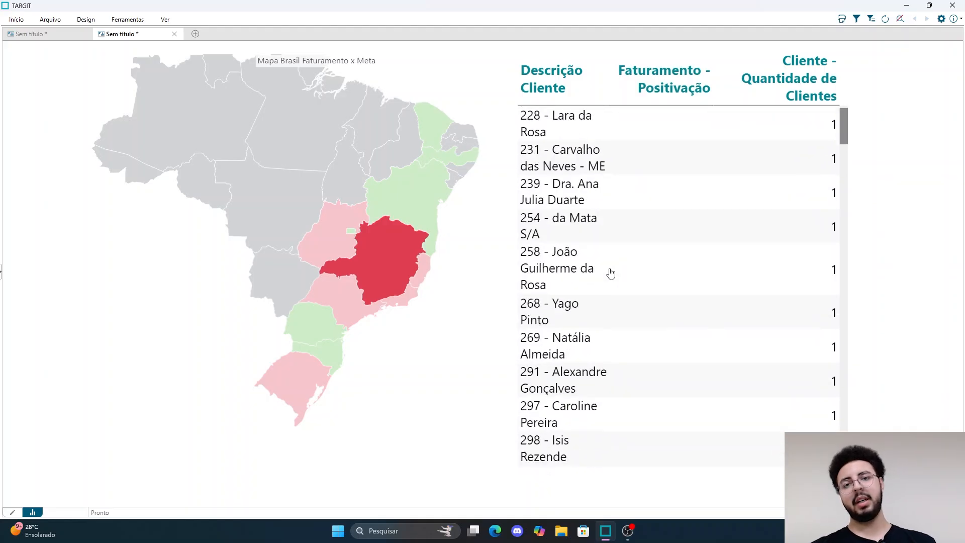
{"action": "scroll", "coordinate": [611, 273], "scroll_direction": "up", "scroll_amount": 3}
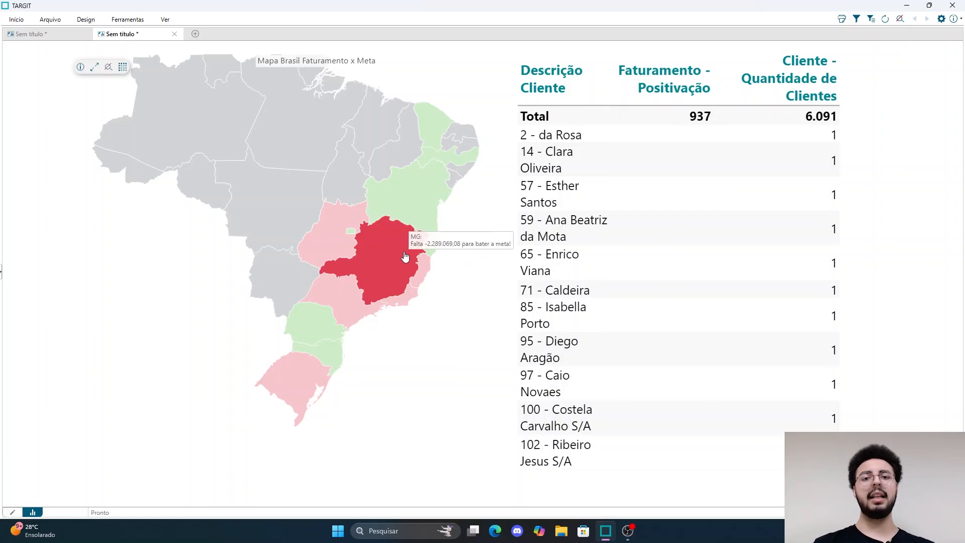
{"action": "left_click", "coordinate": [397, 250]}
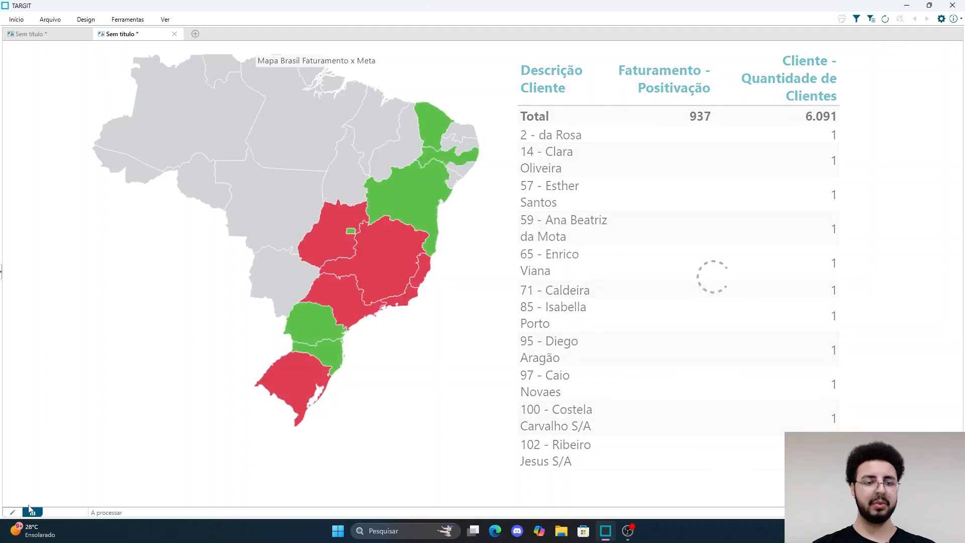
Step: Return to design mode, reopen the source data pane and expand the Fornecedor dimension folder
{"action": "left_click", "coordinate": [13, 512]}
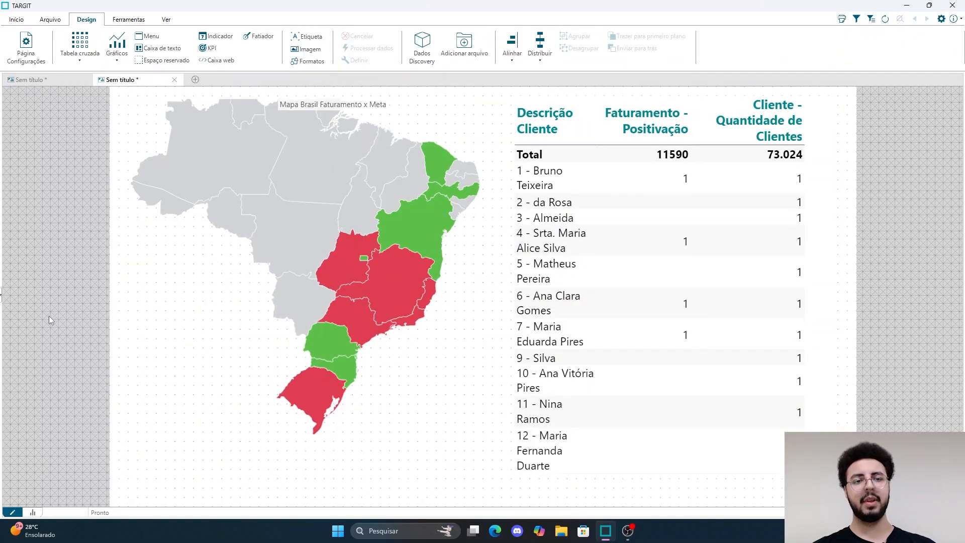
{"action": "left_click", "coordinate": [1, 299]}
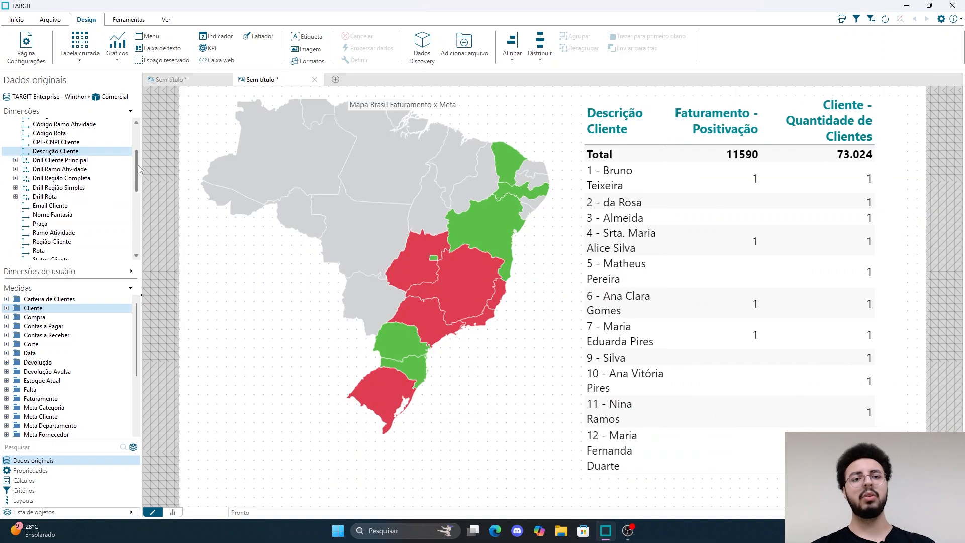
{"action": "scroll", "coordinate": [60, 167], "scroll_direction": "up", "scroll_amount": 3}
{"action": "left_click", "coordinate": [31, 141]}
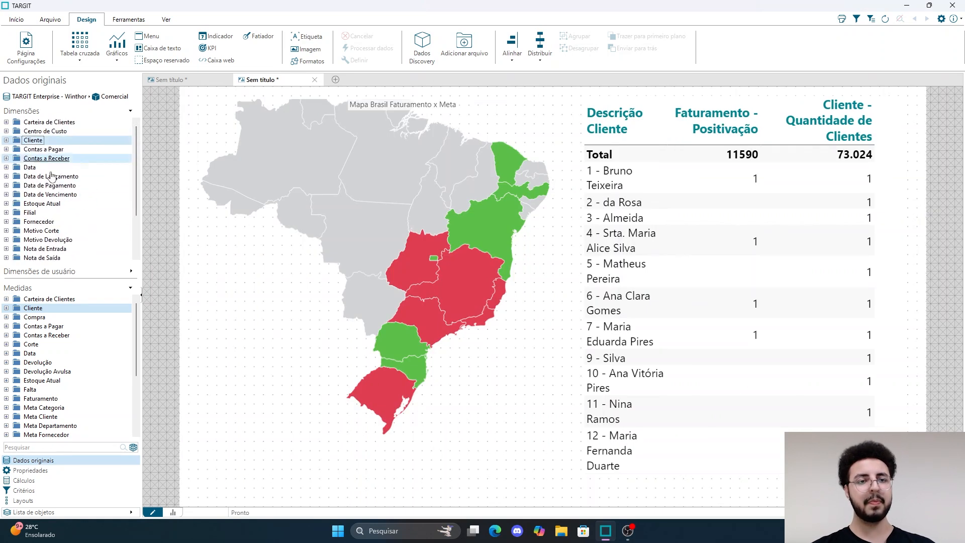
{"action": "left_click", "coordinate": [64, 222]}
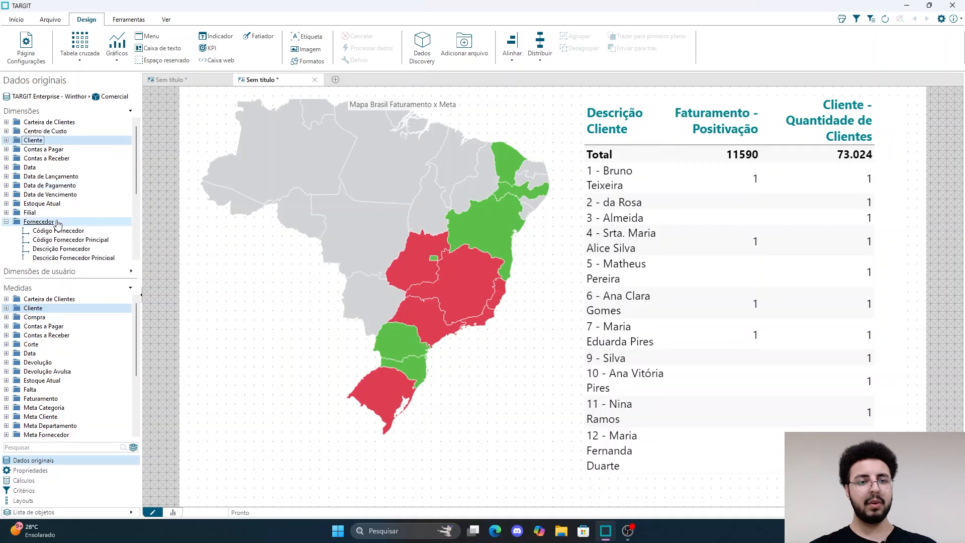